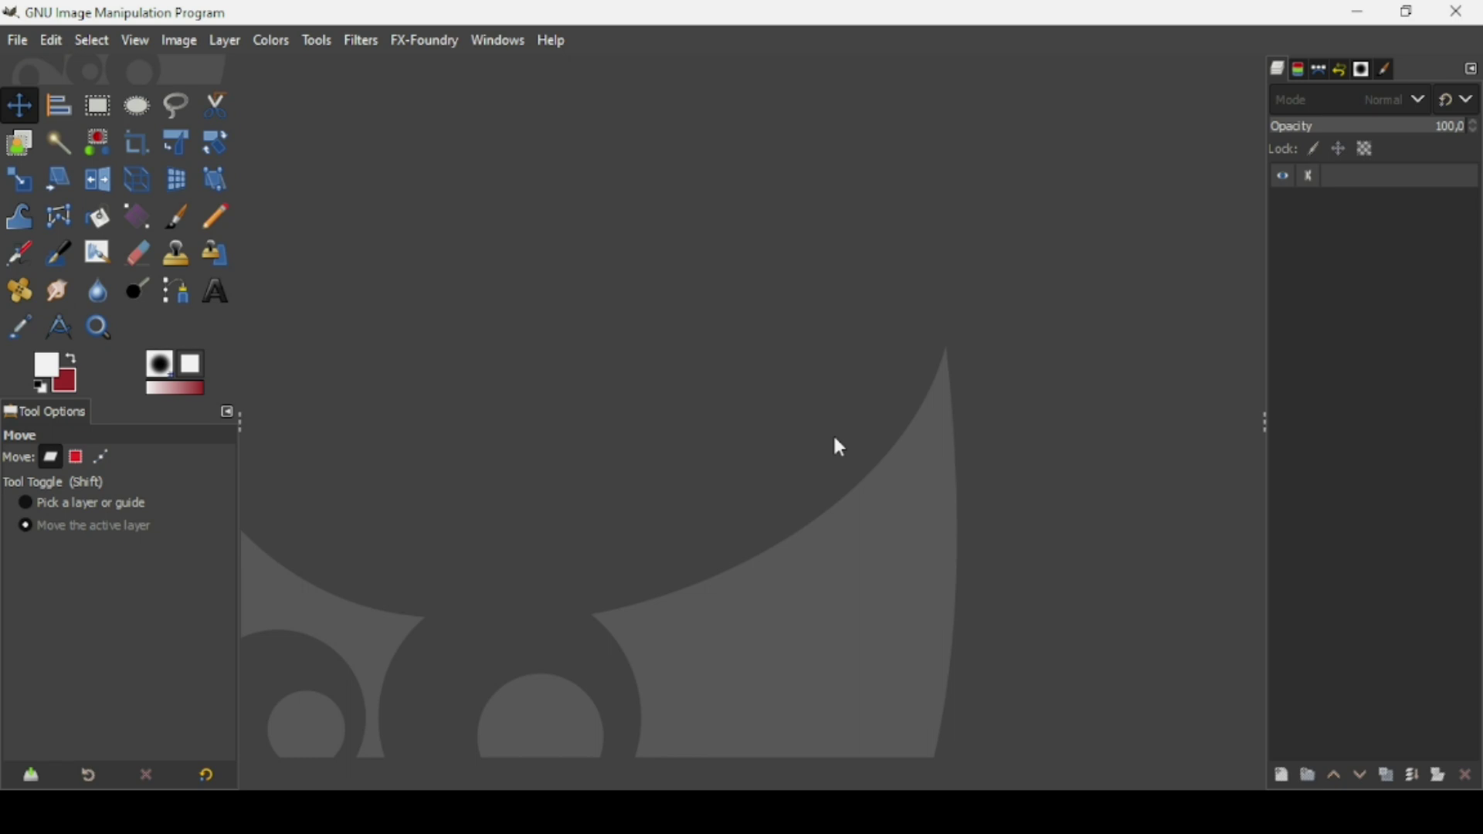
Create a new 1920x1080 pixel image with a dark red background
left_click(16, 44)
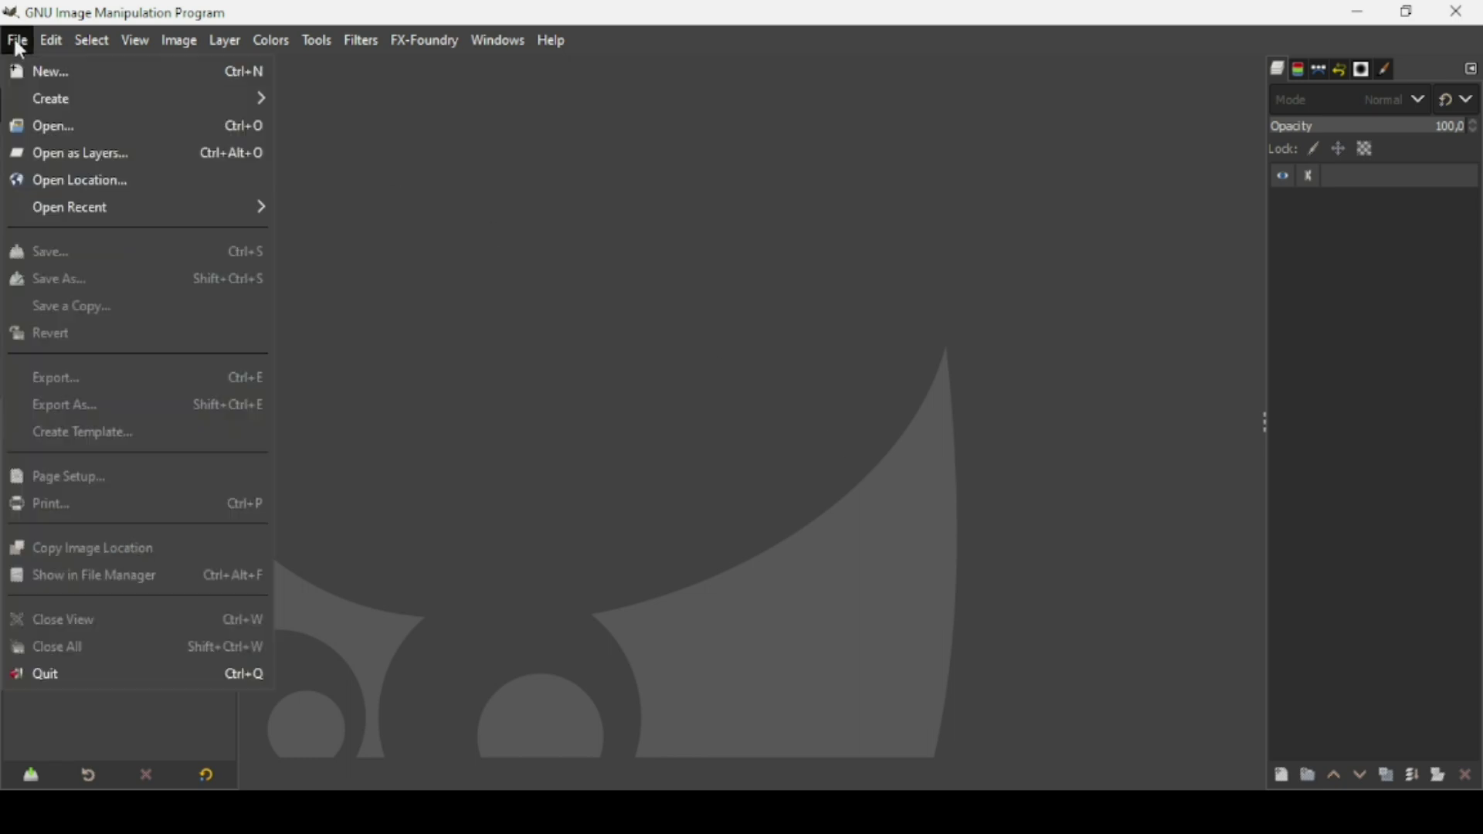
left_click(37, 65)
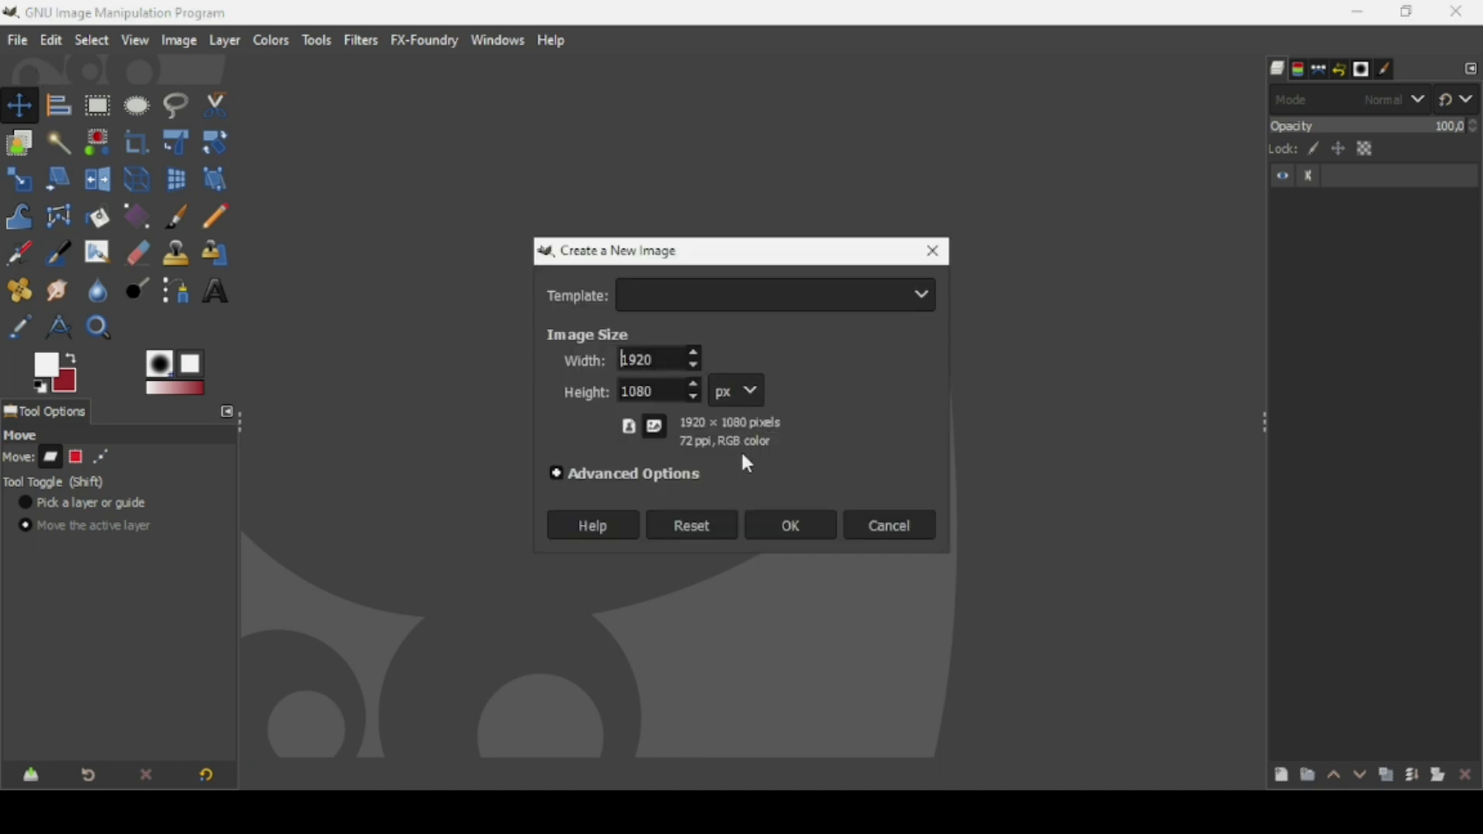
left_click(795, 524)
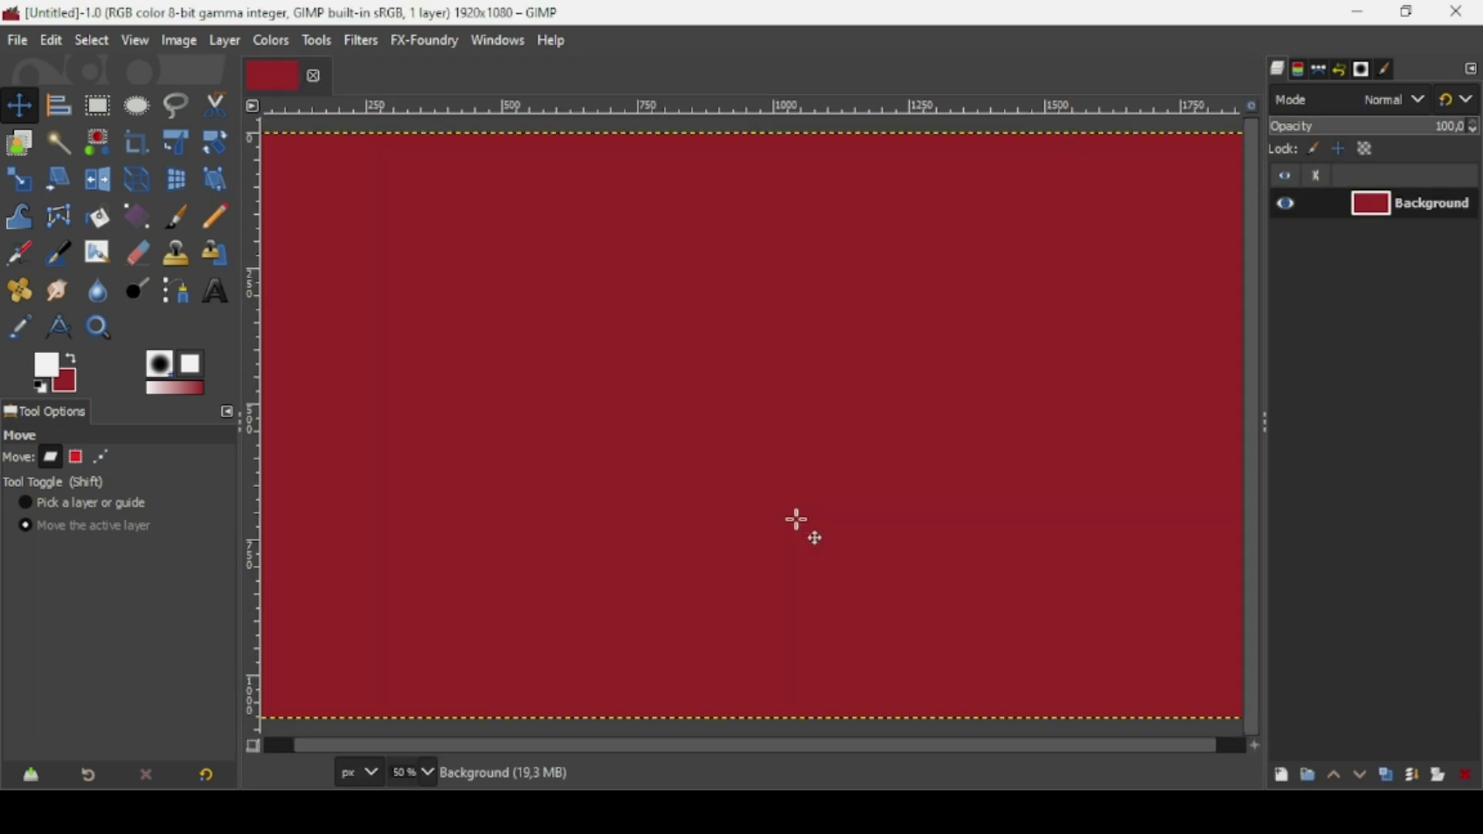
scroll(797, 521, "down", 1, "ctrl")
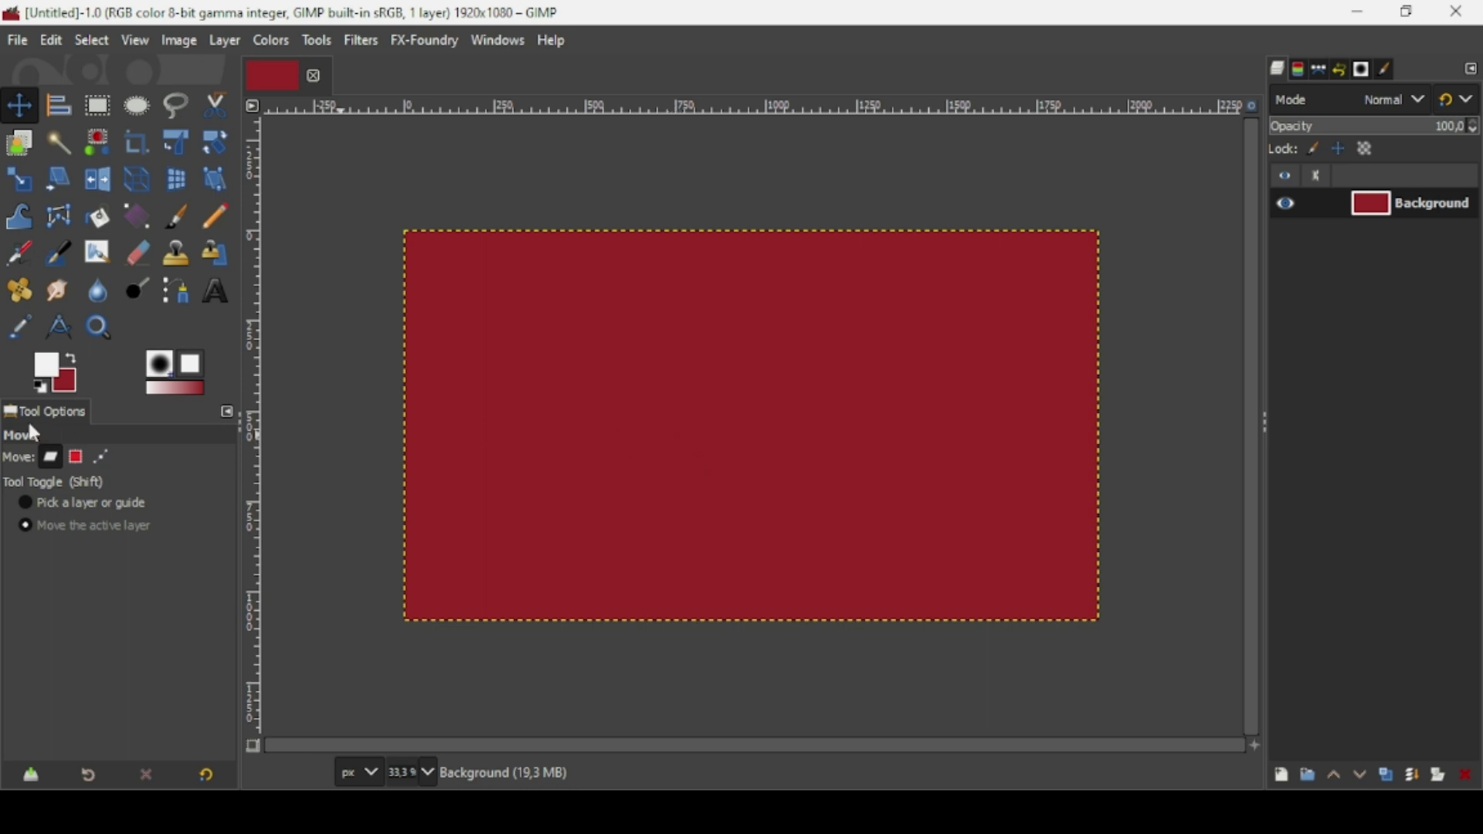
left_click(73, 387)
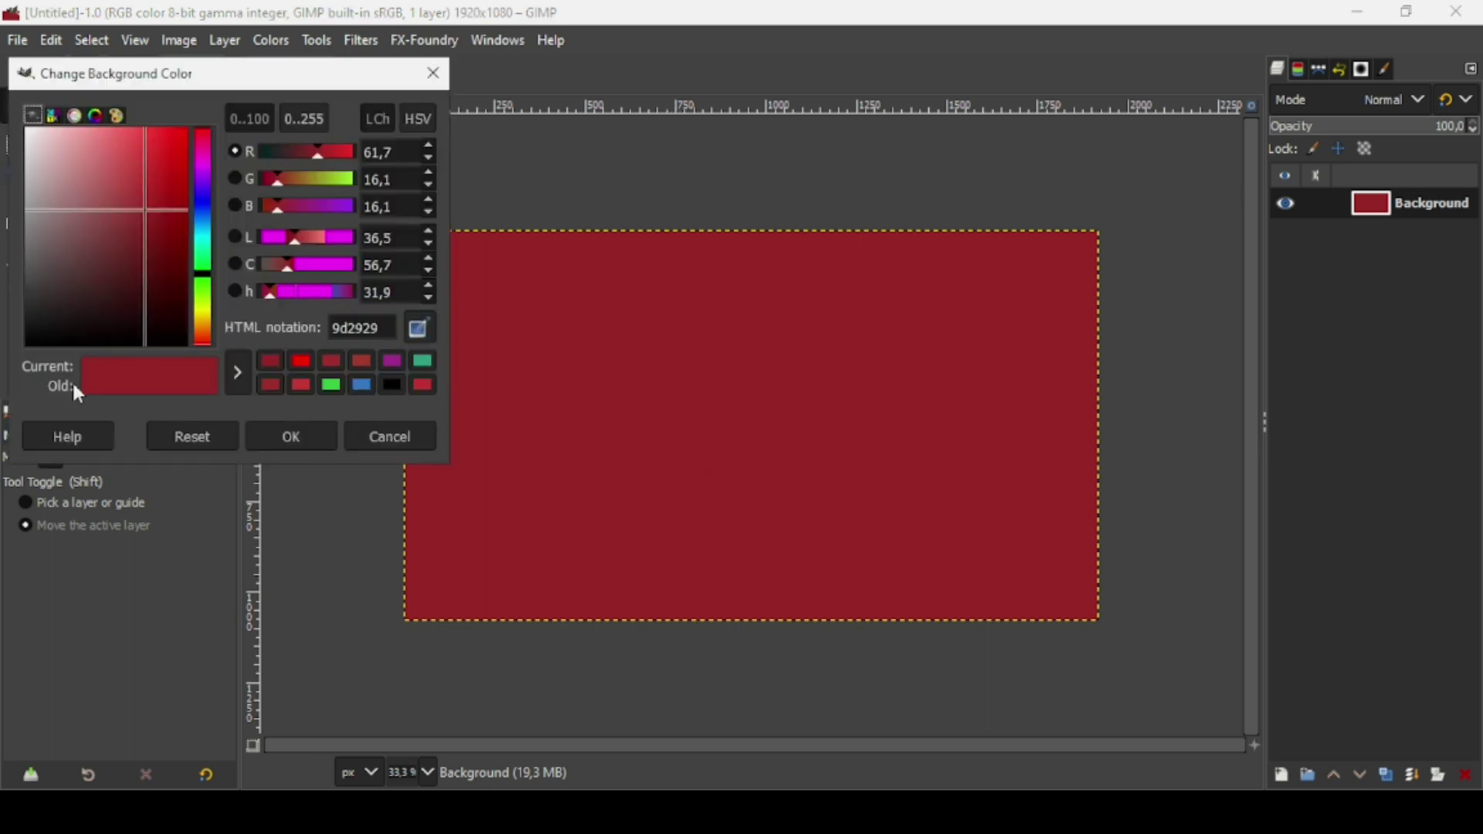
mouse_move(359, 329)
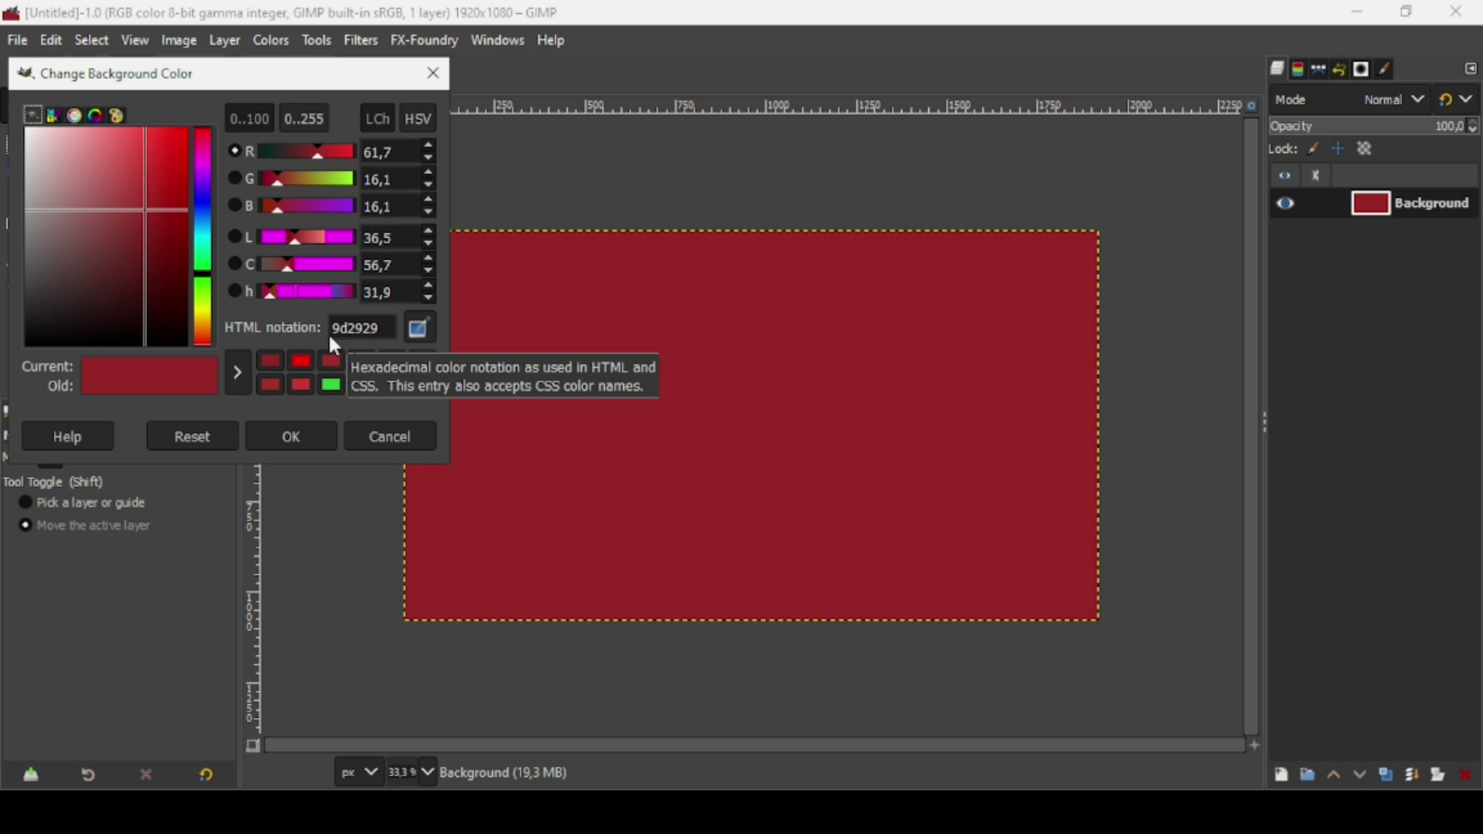
left_click(305, 429)
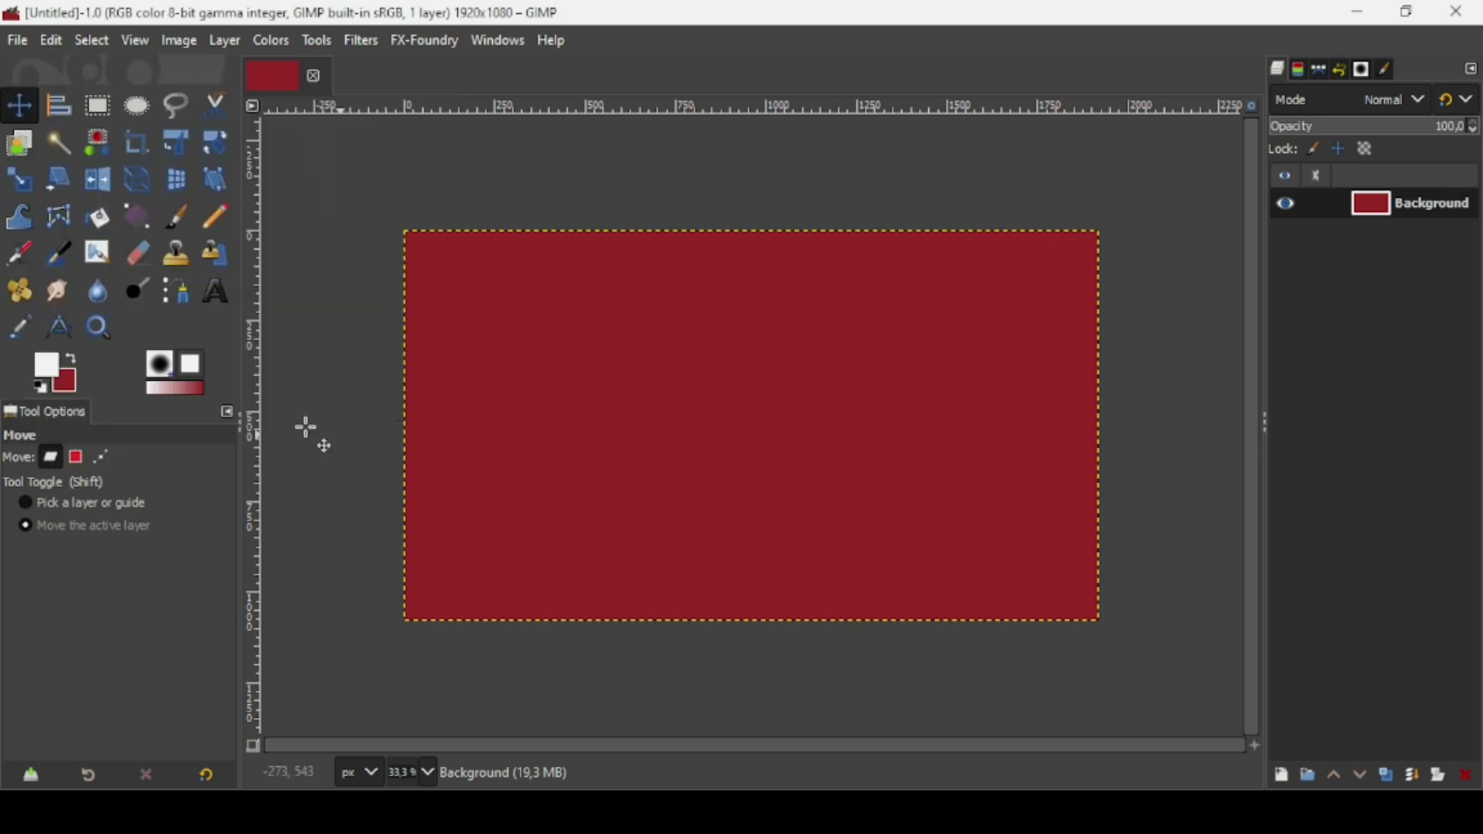
Add white Impact Condensed text reading 'INNER' on one line and 'SHADOW' below it
left_click(215, 289)
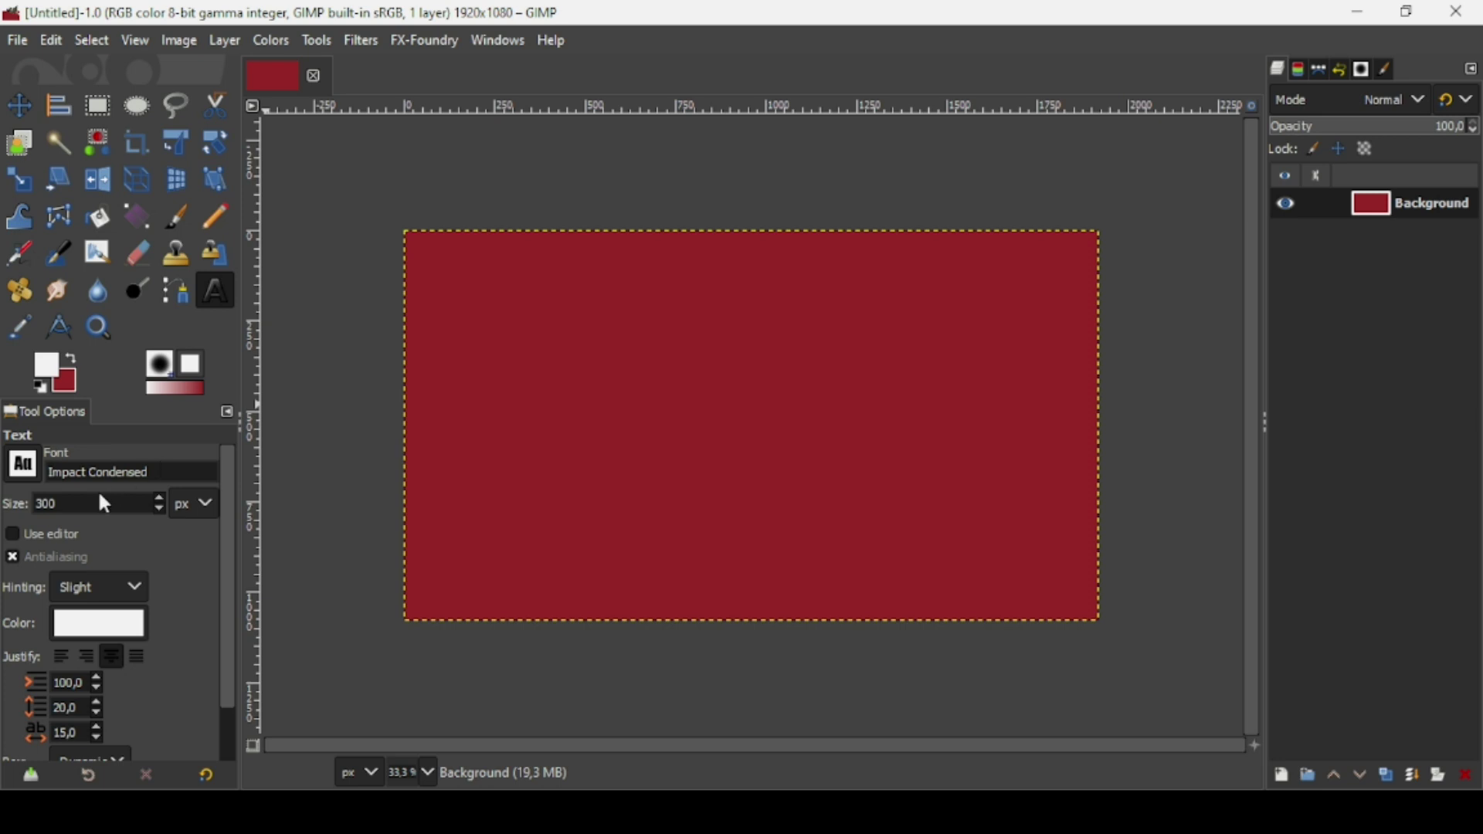
left_click(671, 337)
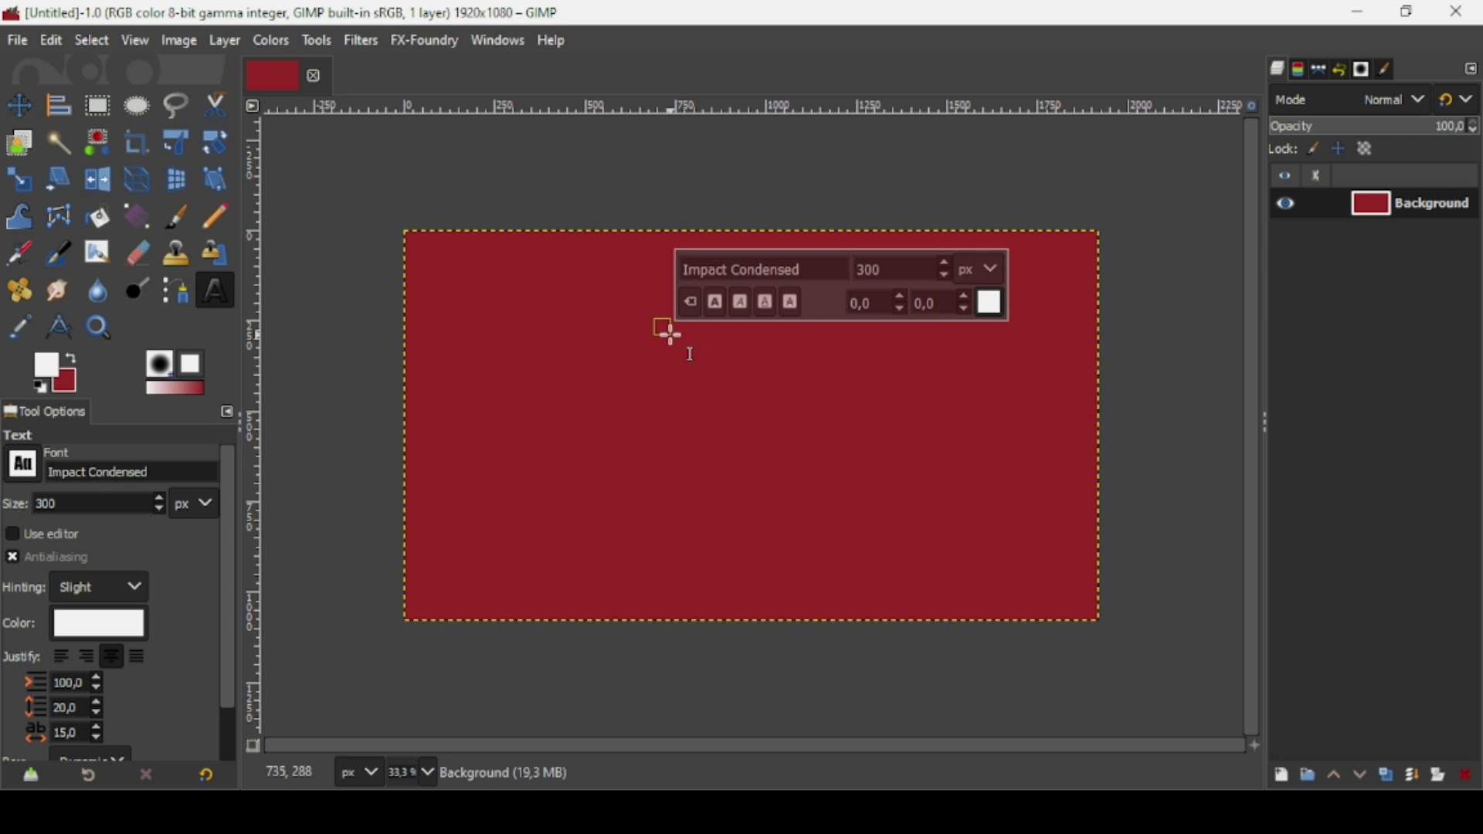
type("I")
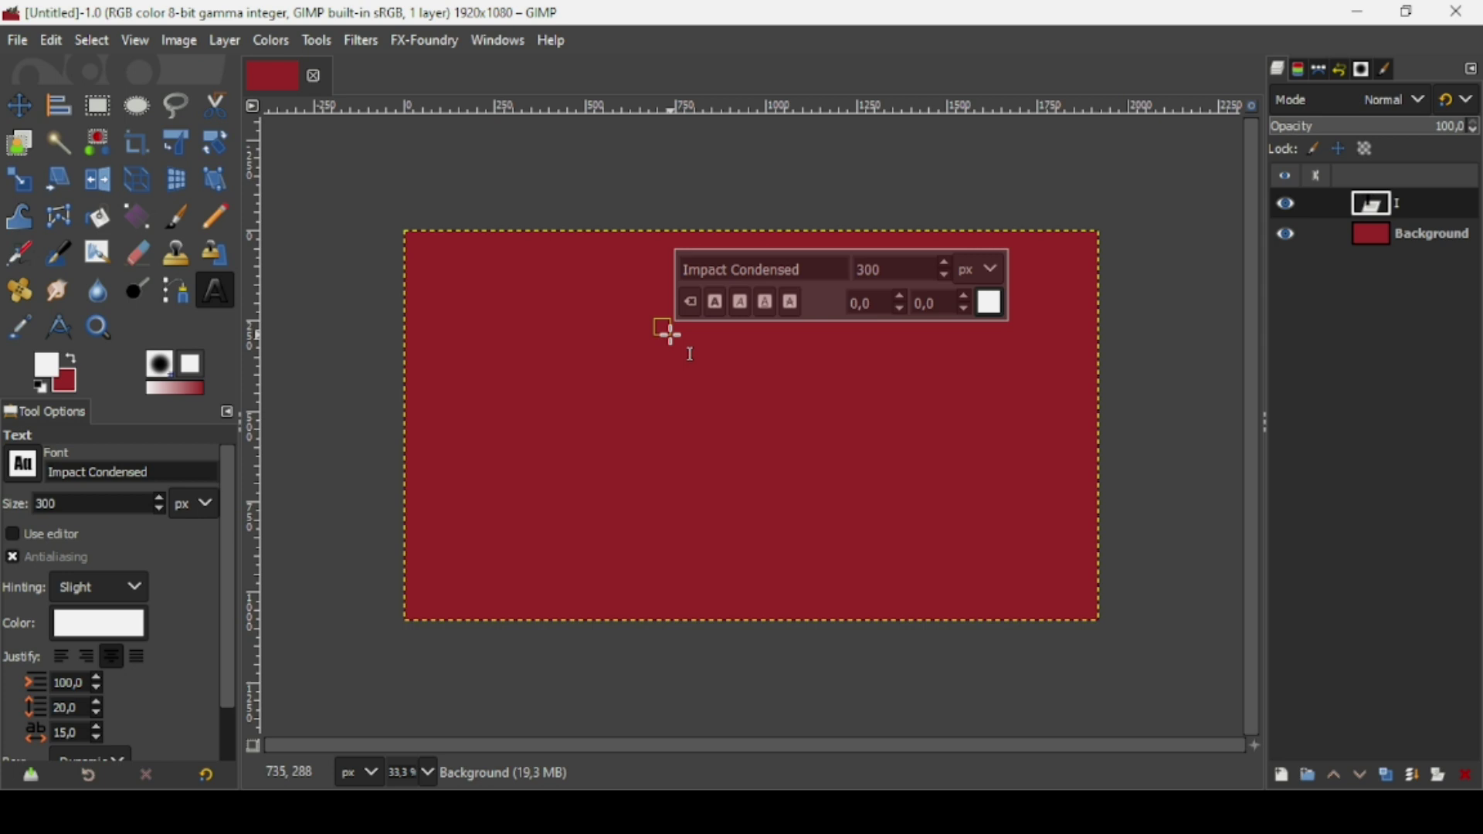
type("NNER")
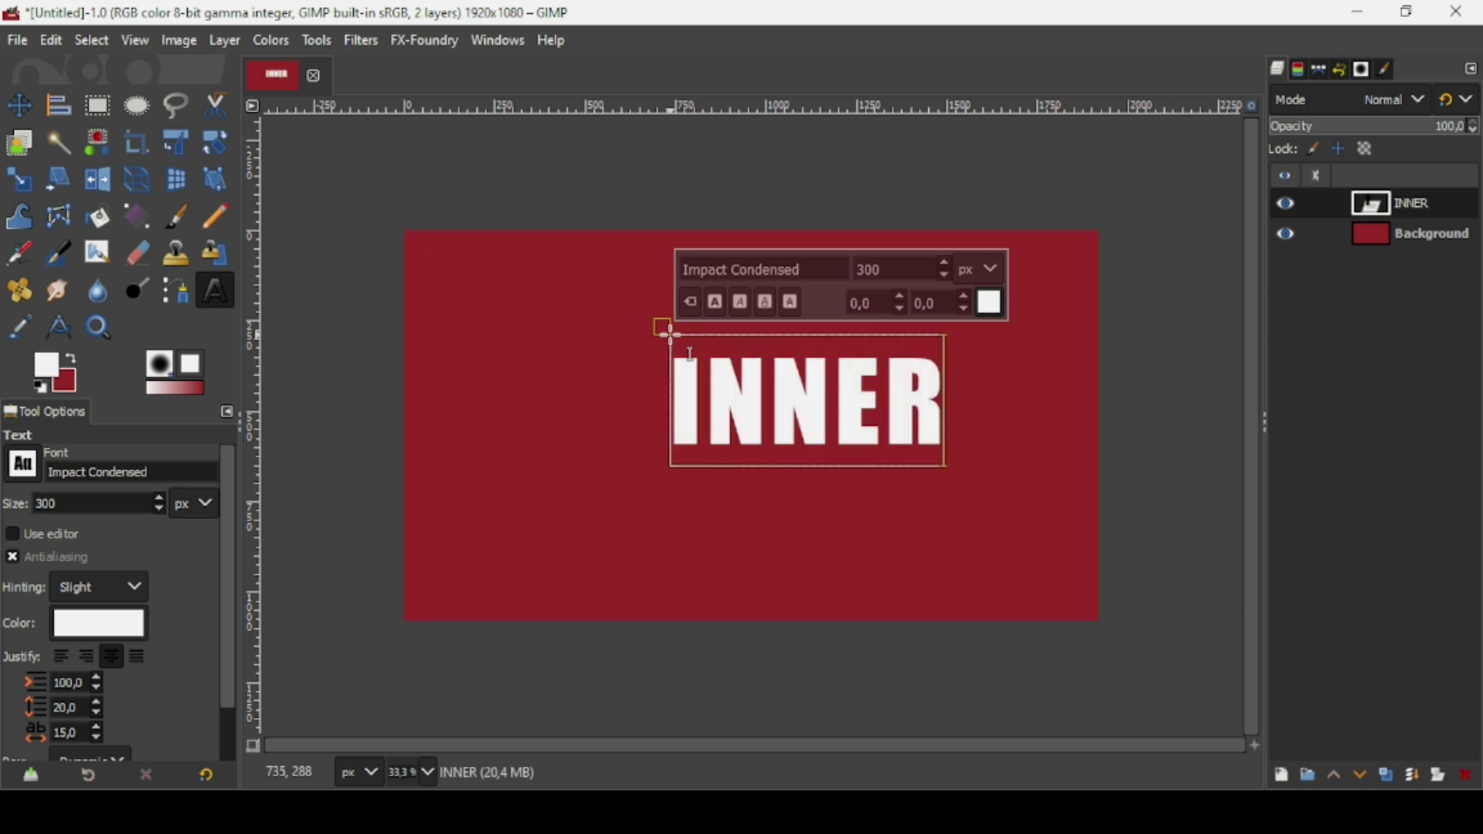
key("Return")
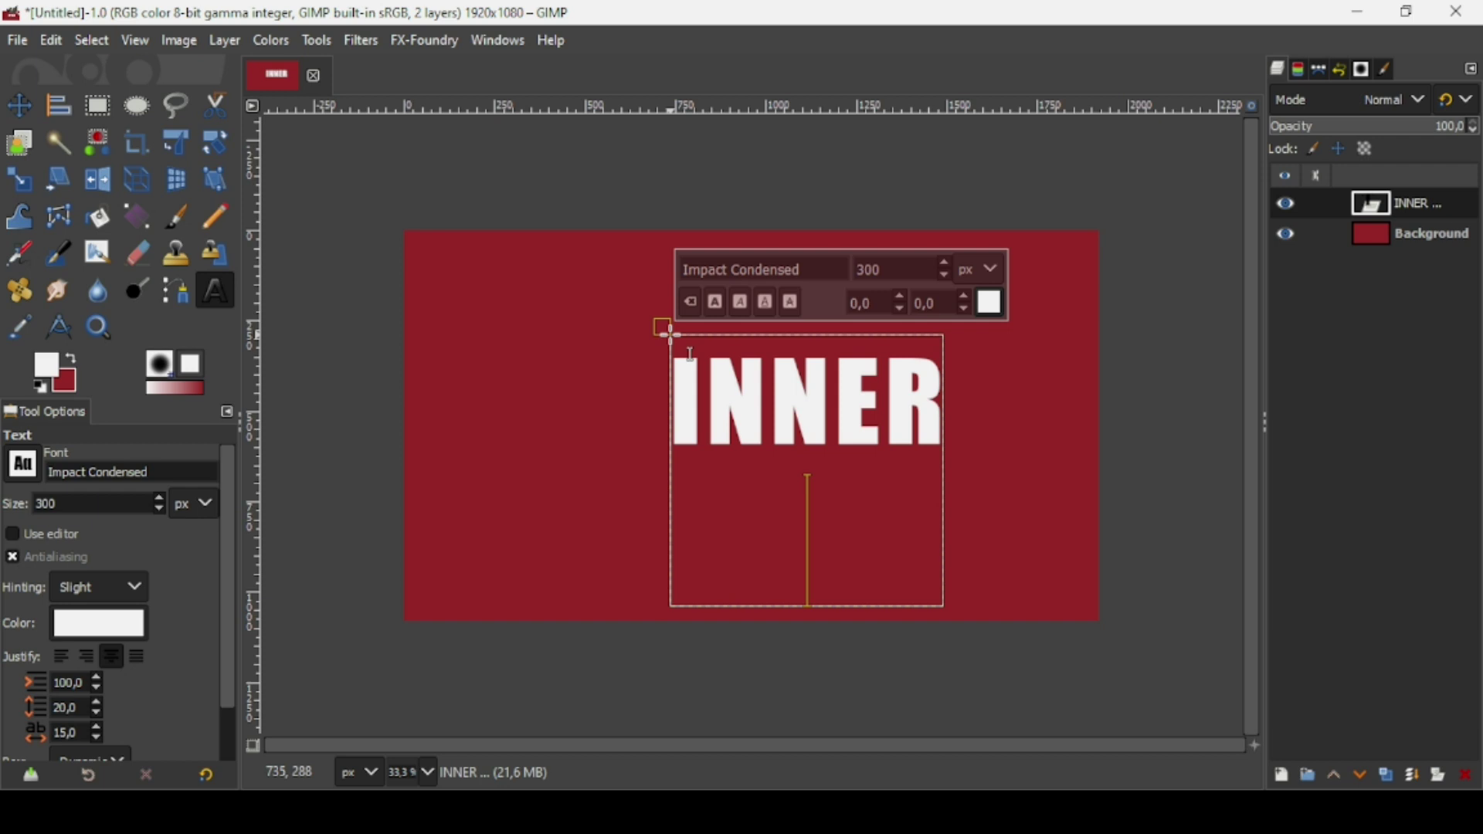
type("SH")
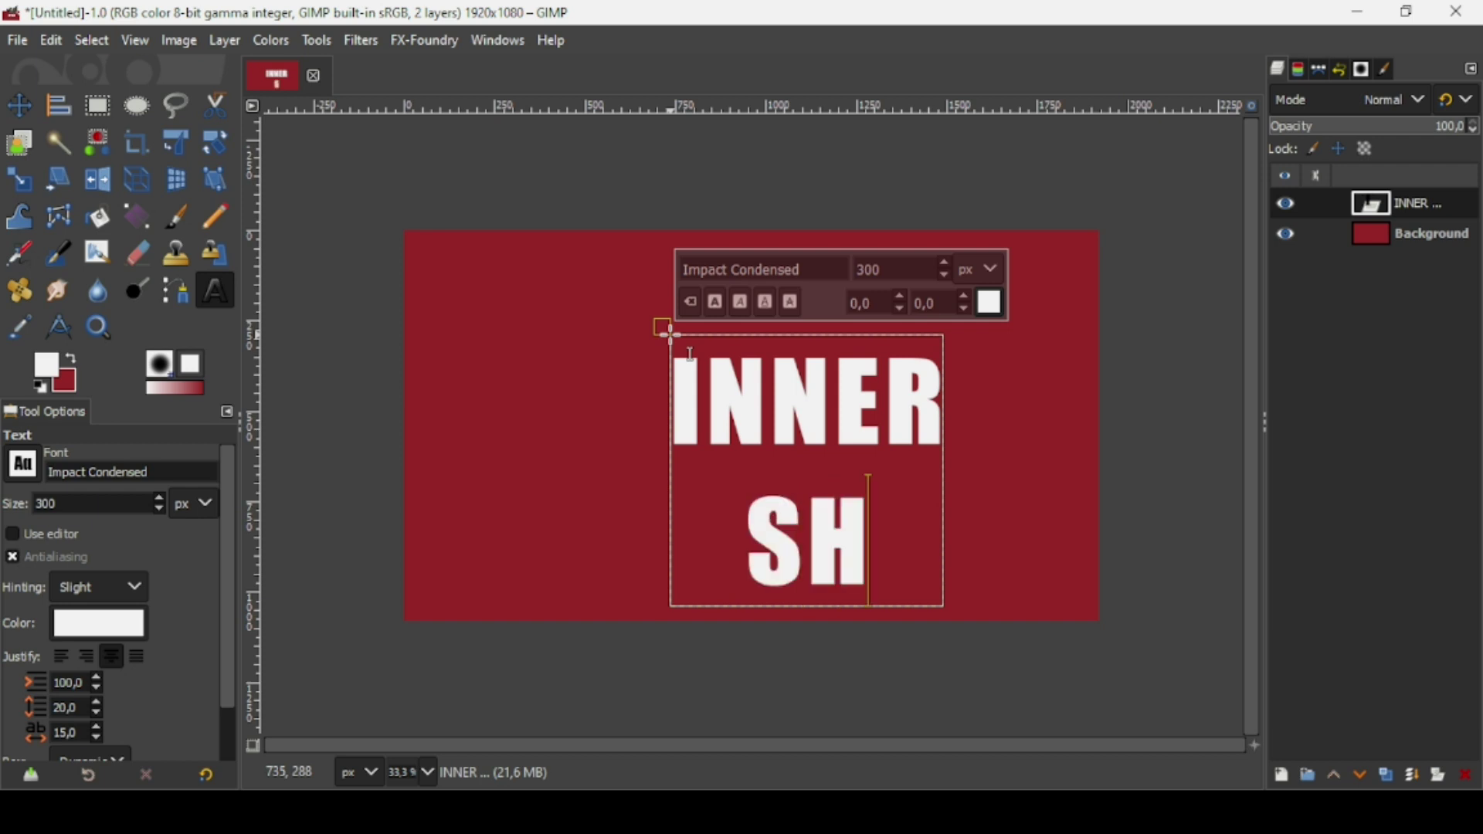
type("ADOW")
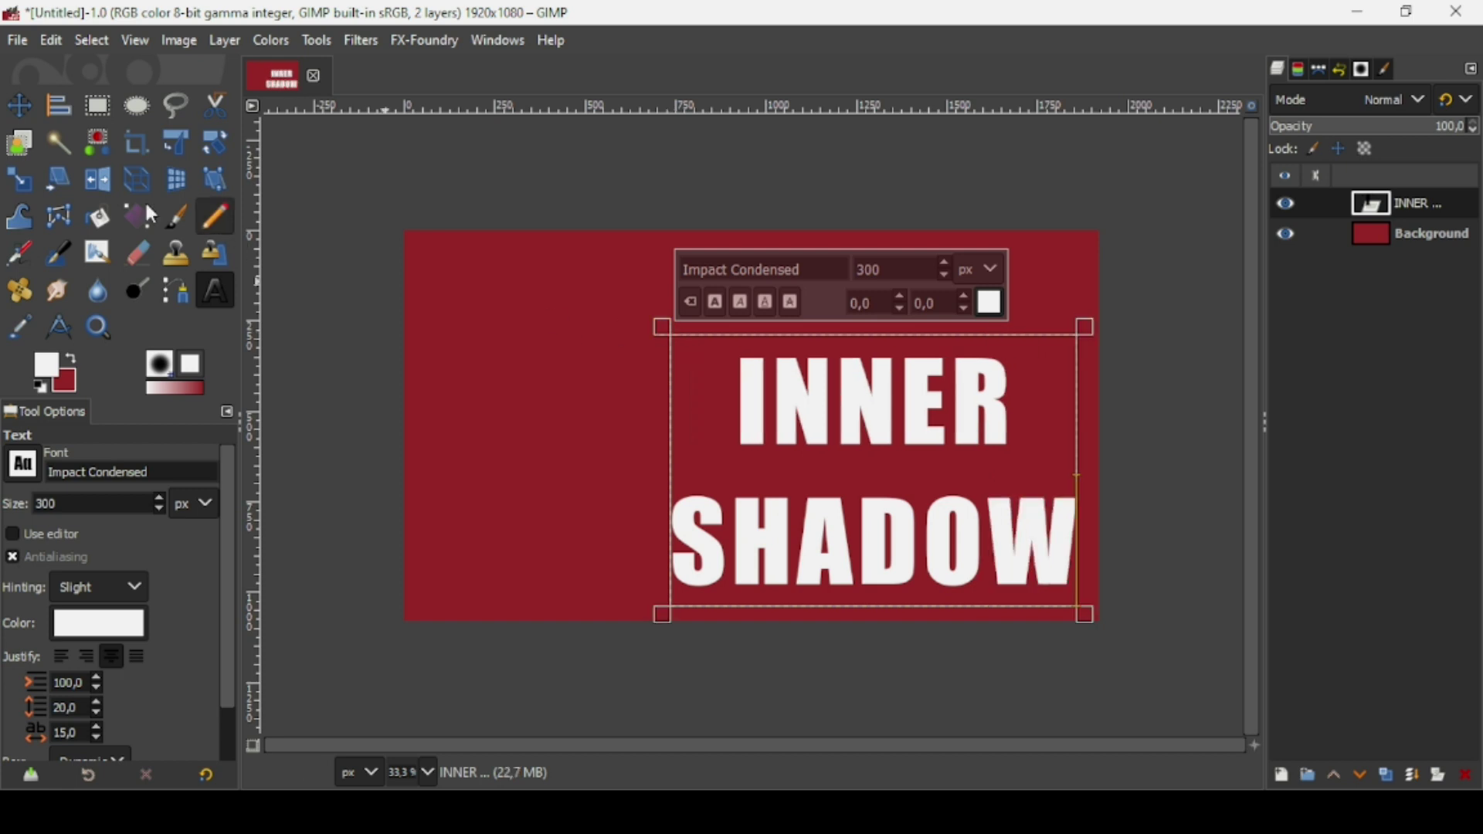
Align the text layer to the image's horizontal centre and vertical middle
left_click(59, 106)
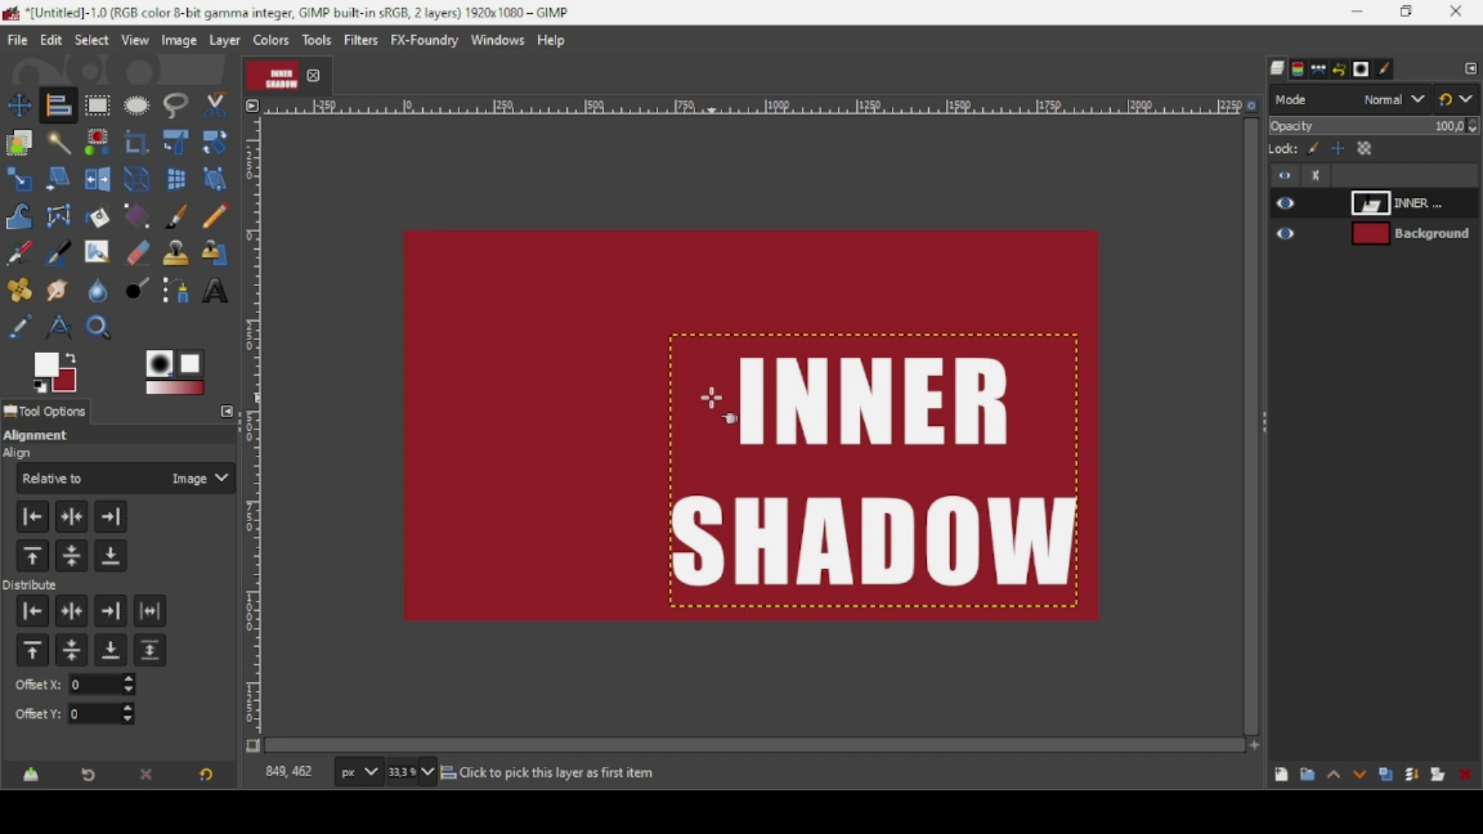
left_click(899, 409)
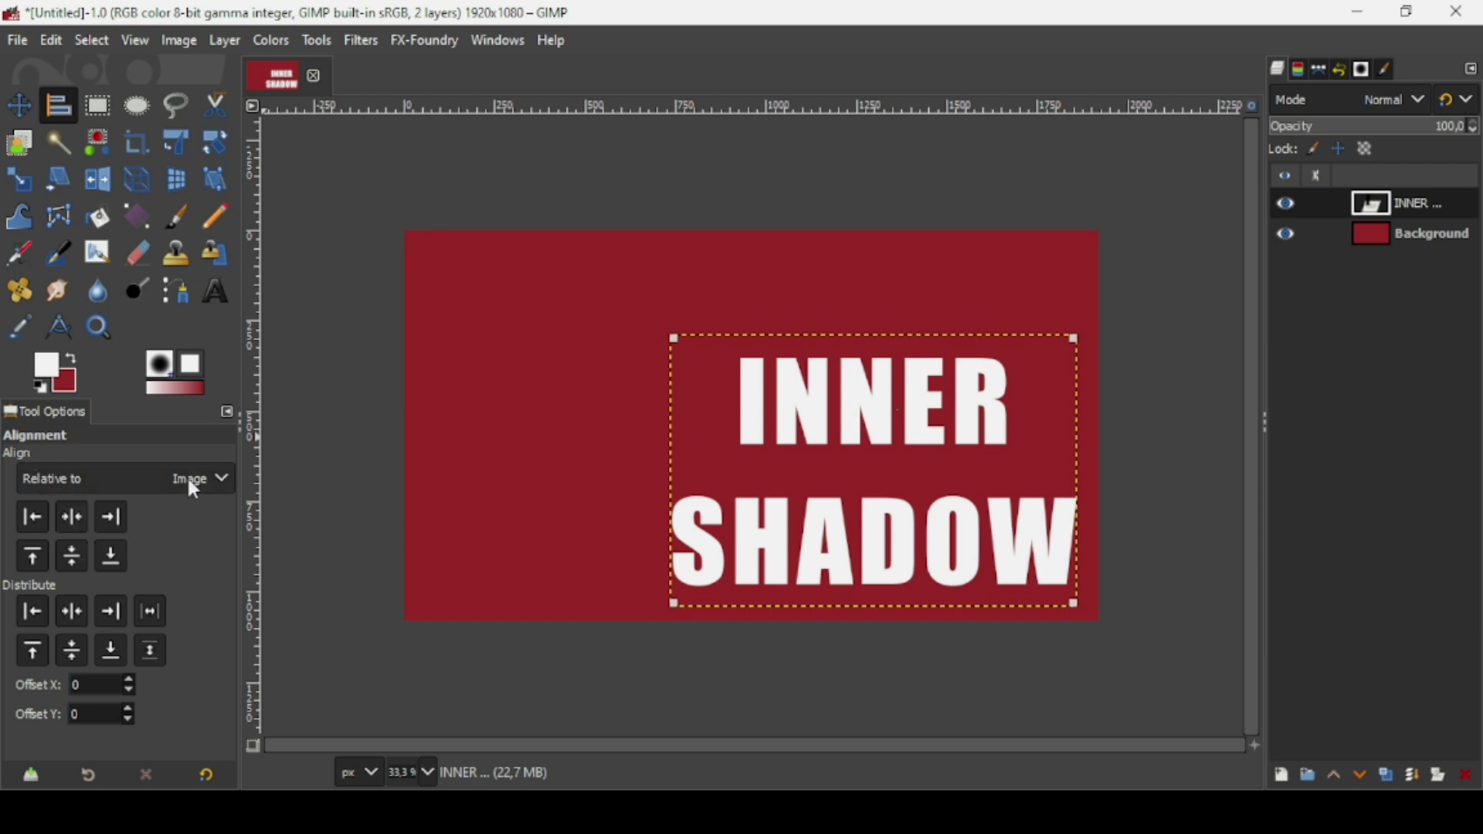
left_click(74, 520)
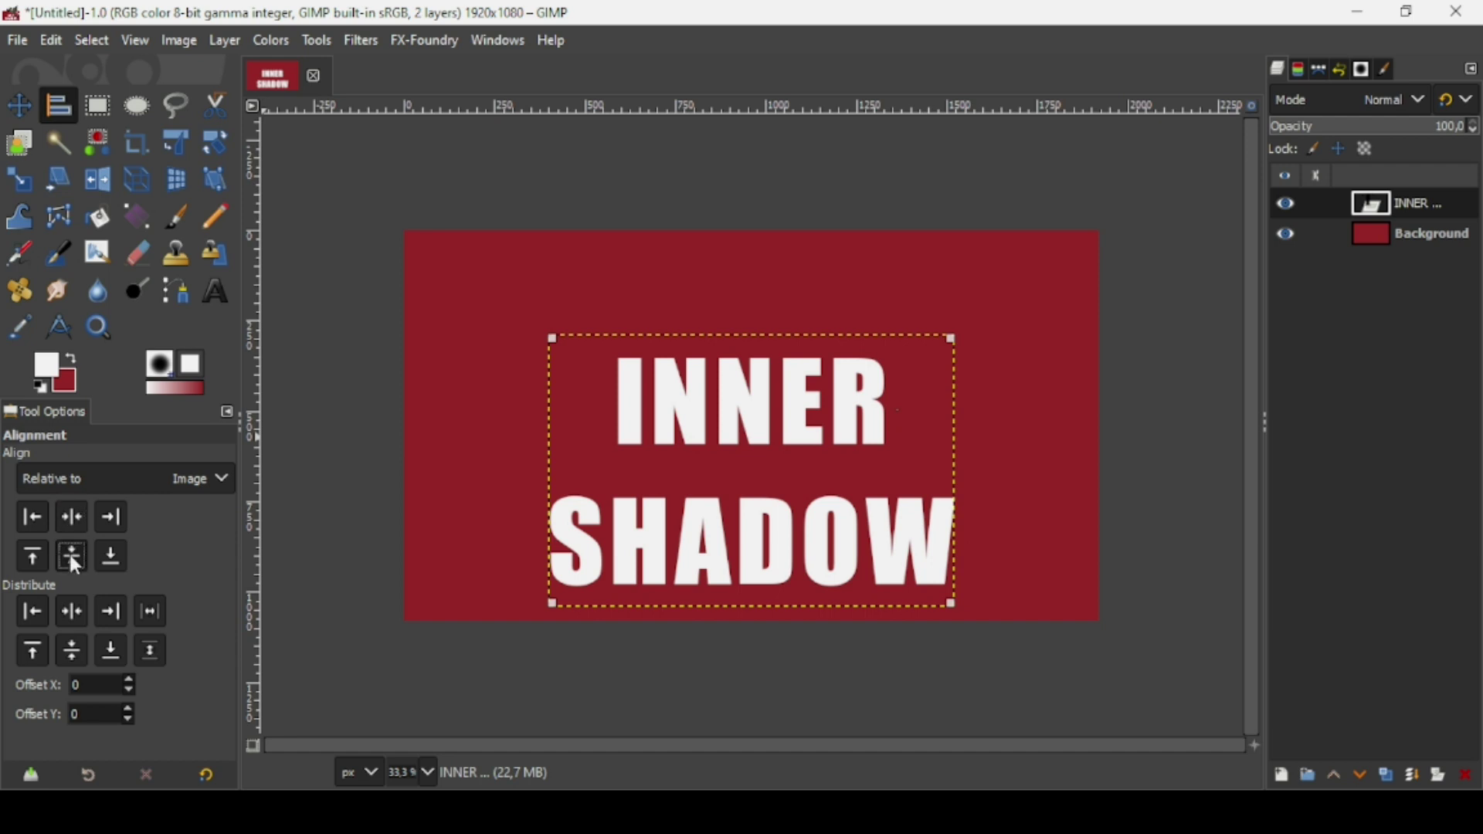
left_click(73, 560)
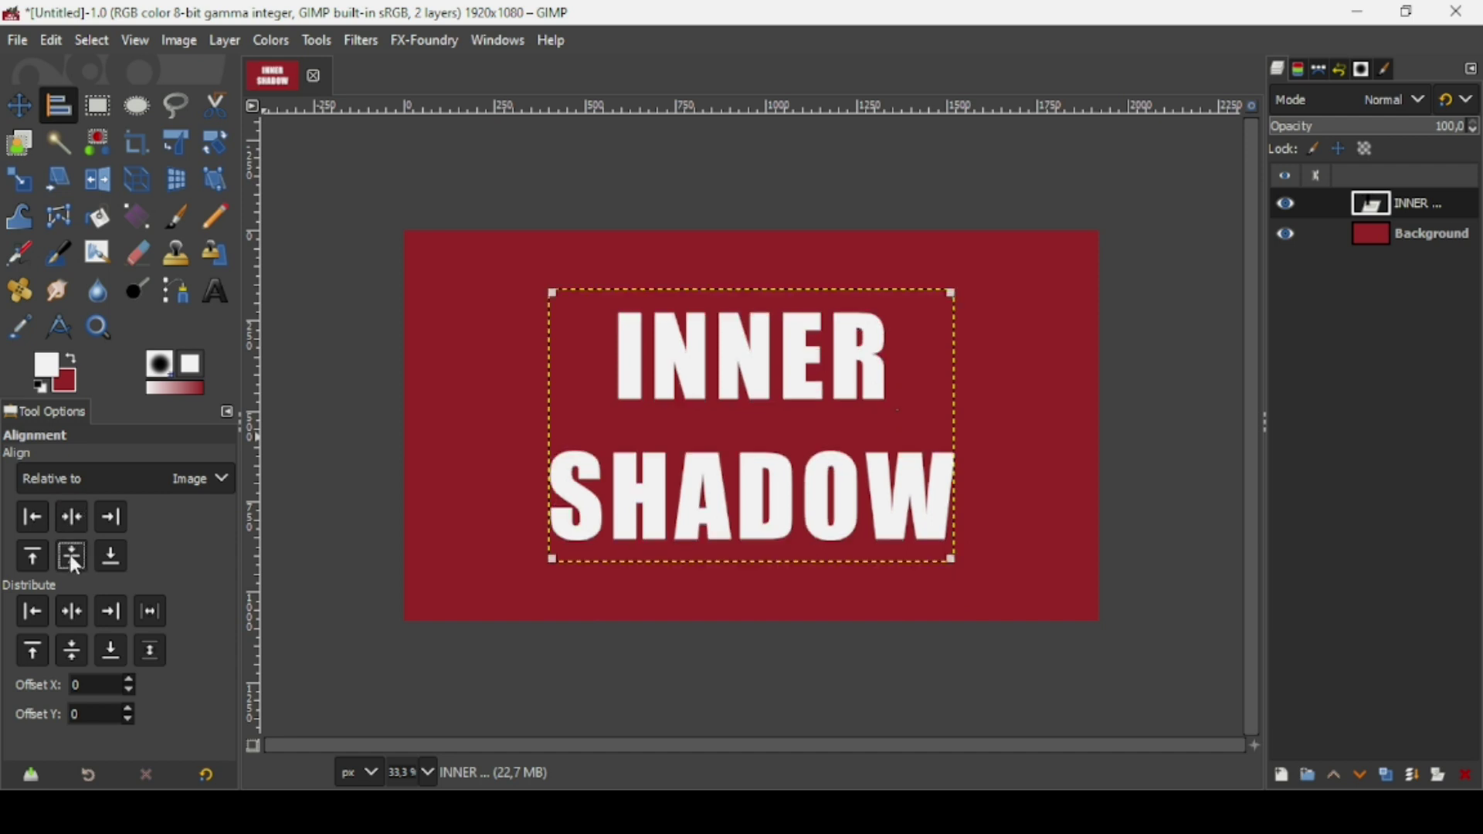
left_click(1374, 221)
Enlarge the text layer to the full 1920x1080 image with Layer to Image Size
right_click(1375, 220)
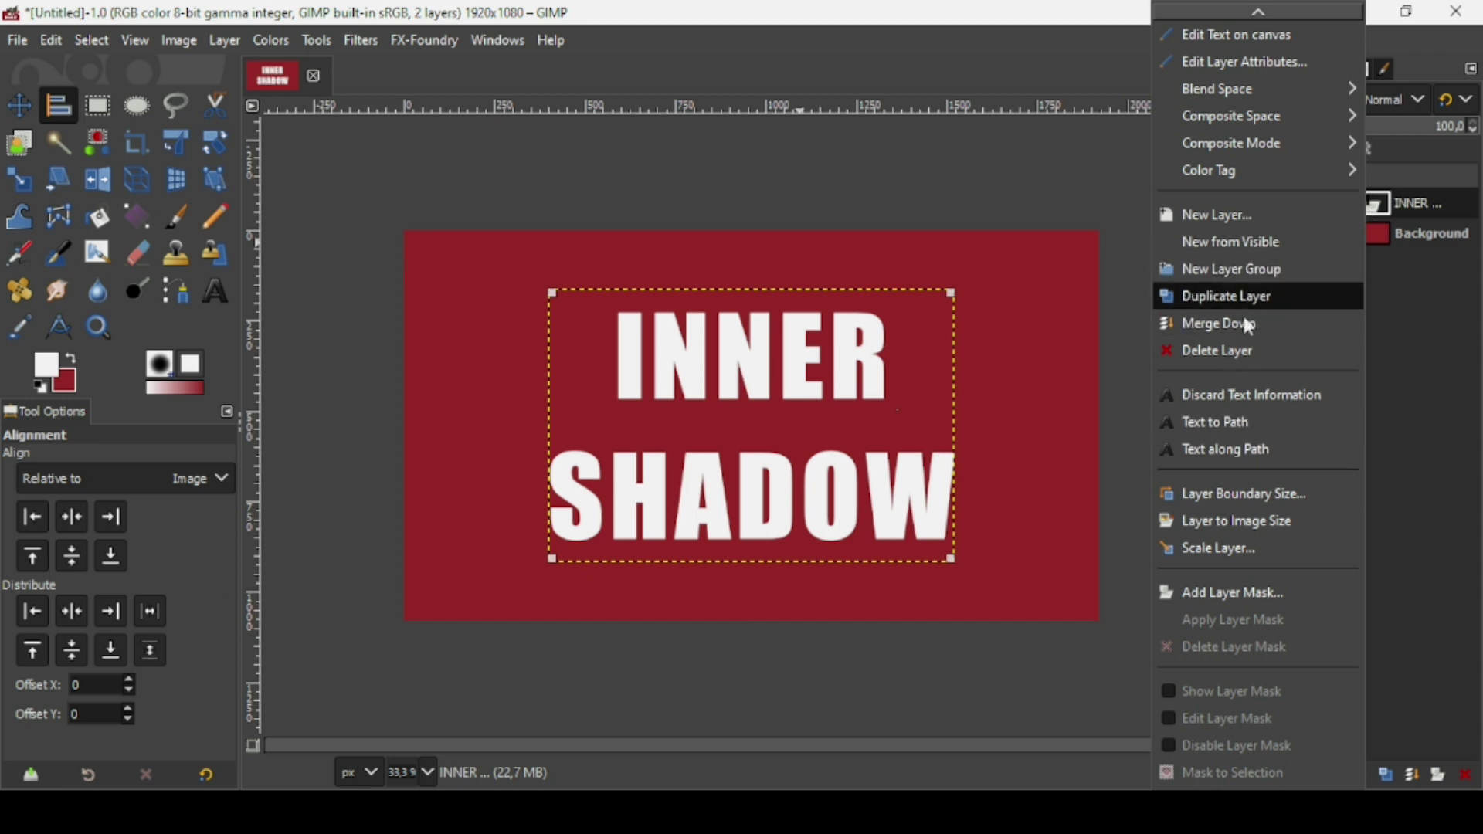
left_click(1244, 523)
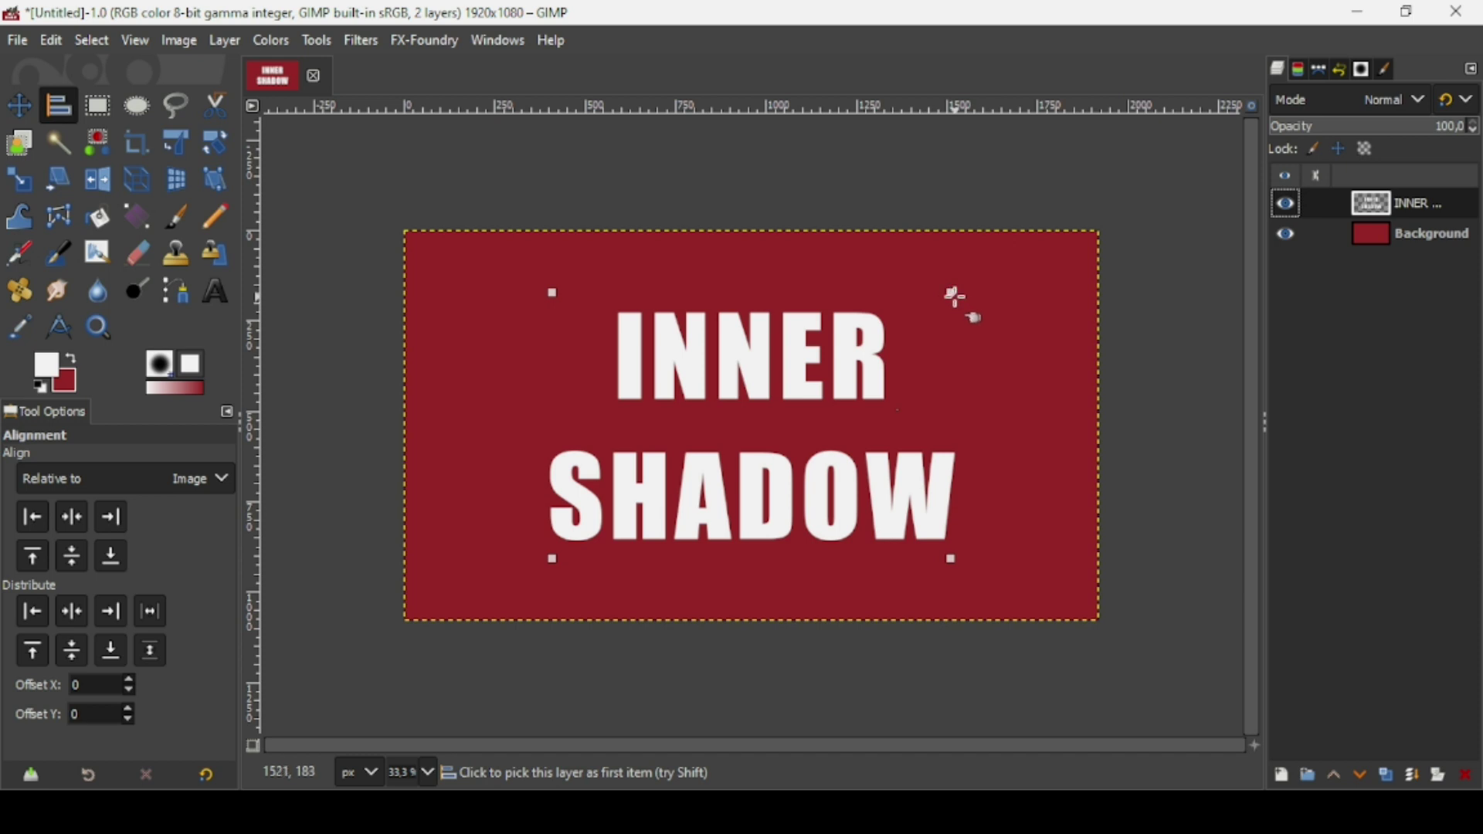
left_click(36, 104)
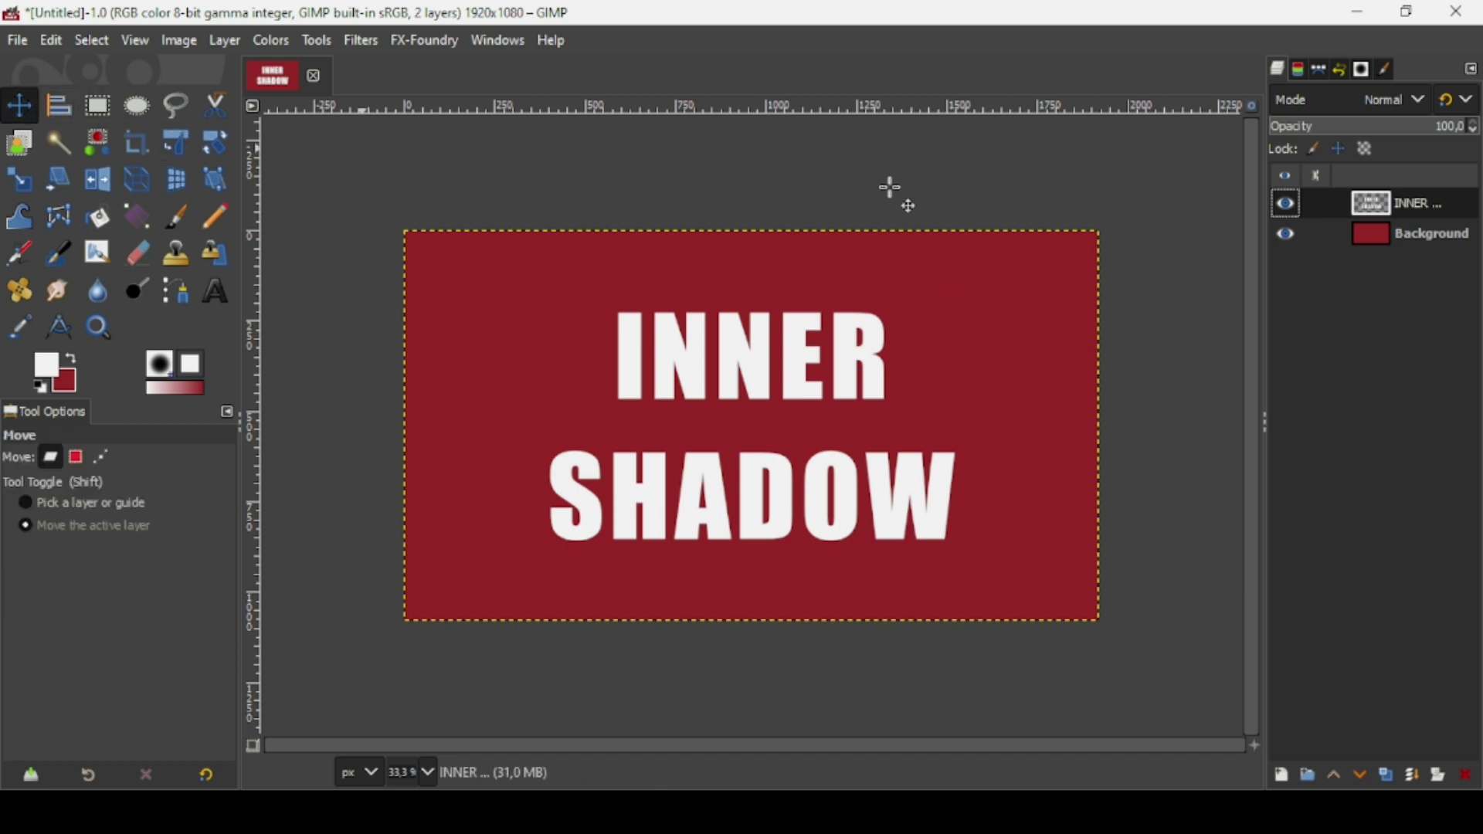
Make a selection from the text layer's alpha, then invert it
right_click(1369, 211)
left_click(1278, 729)
left_click(85, 42)
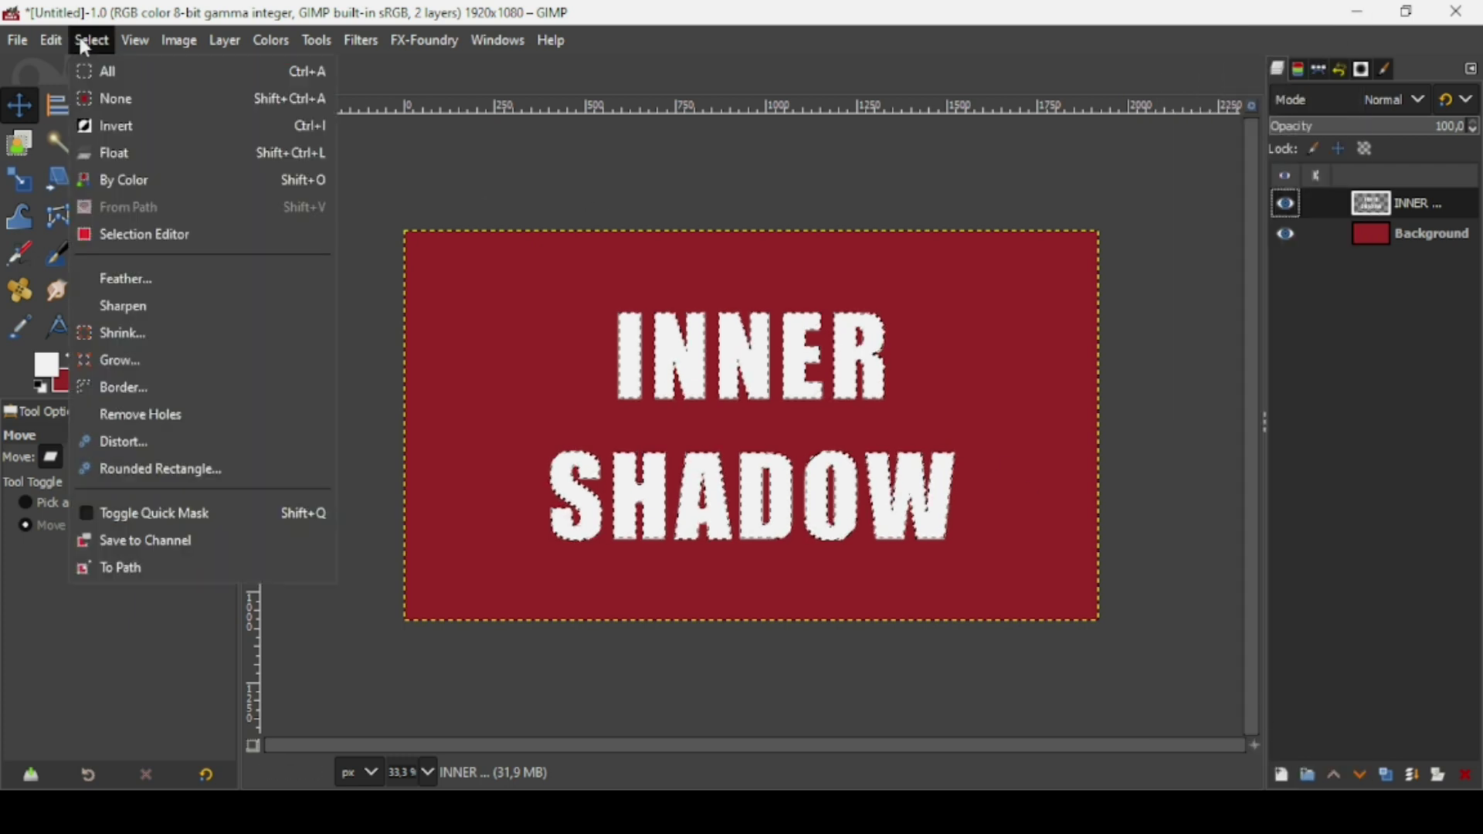
left_click(141, 128)
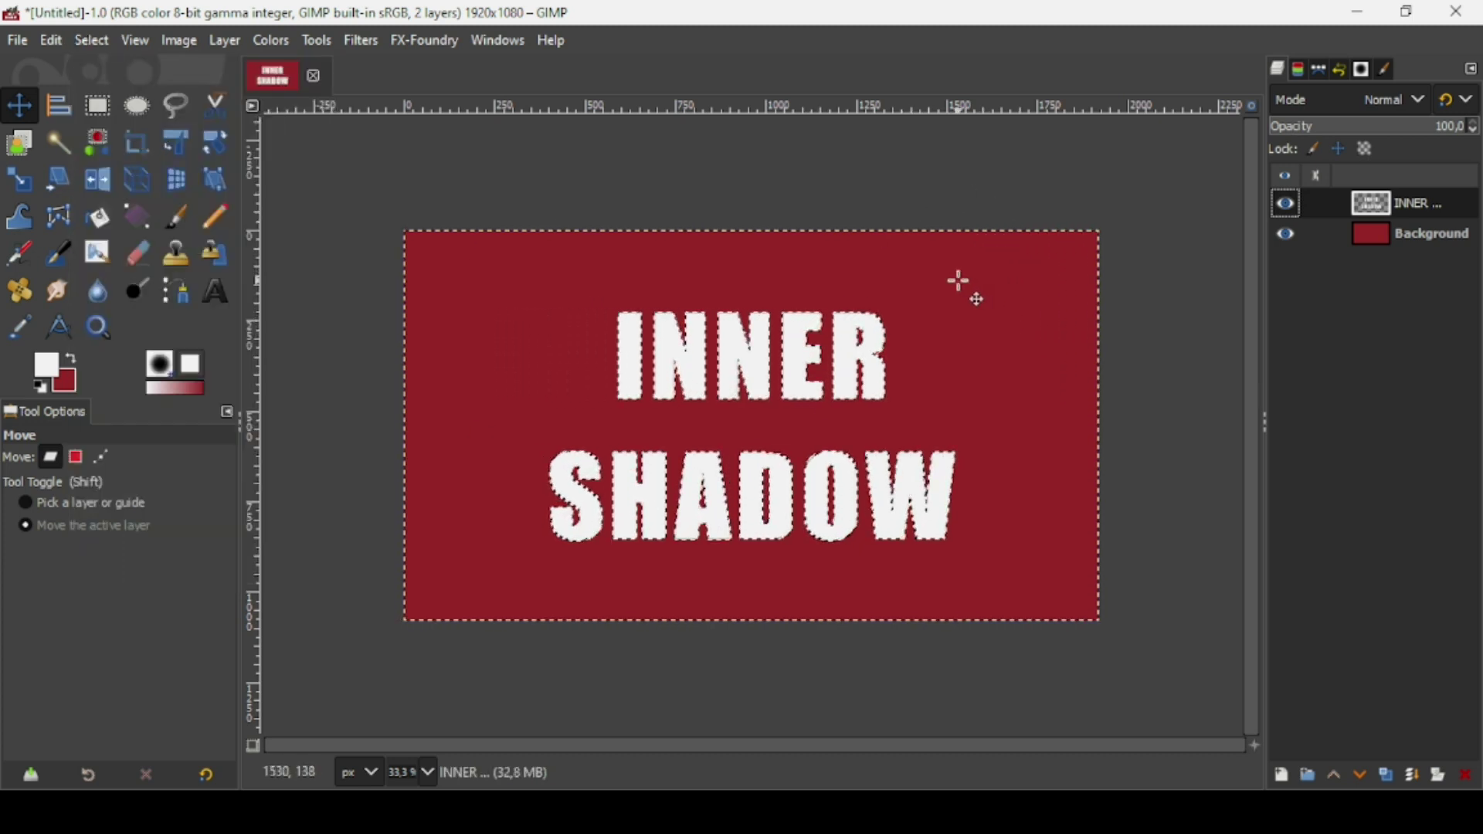
Apply a legacy Drop Shadow offset up-left, with Offset Y -8 and opacity about 70
left_click(366, 49)
mouse_move(476, 252)
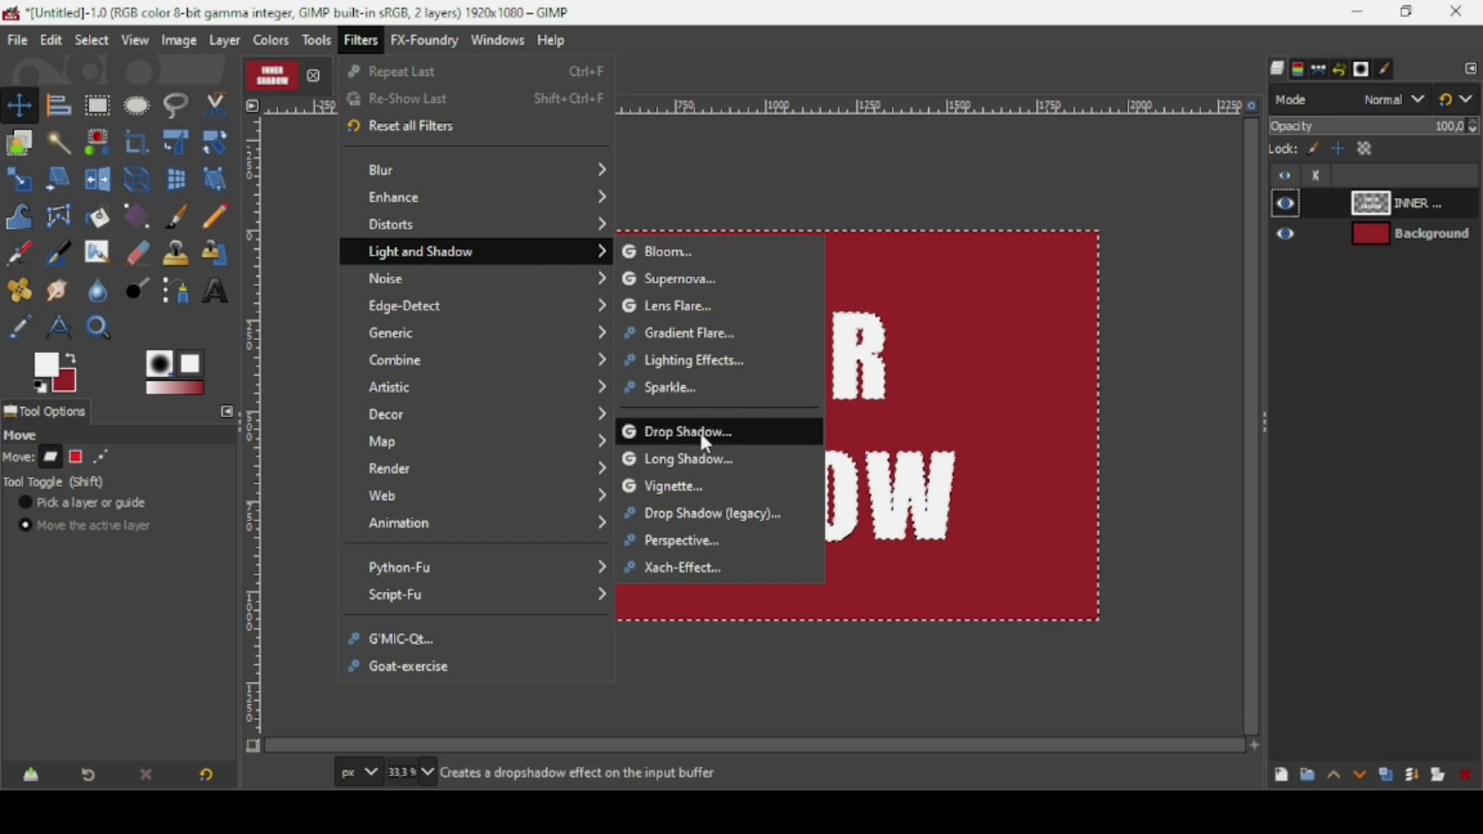
left_click(708, 524)
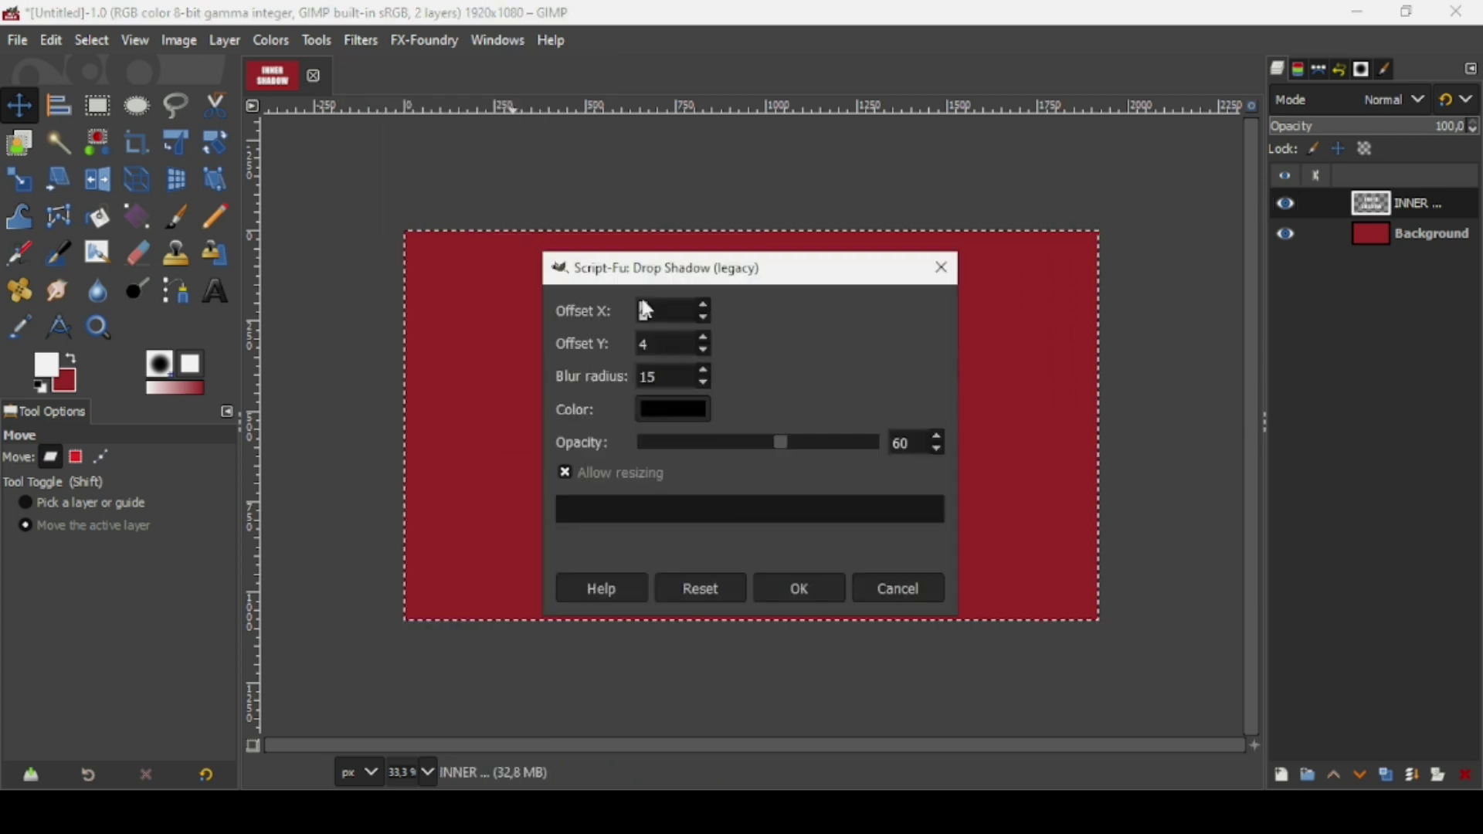
type("4")
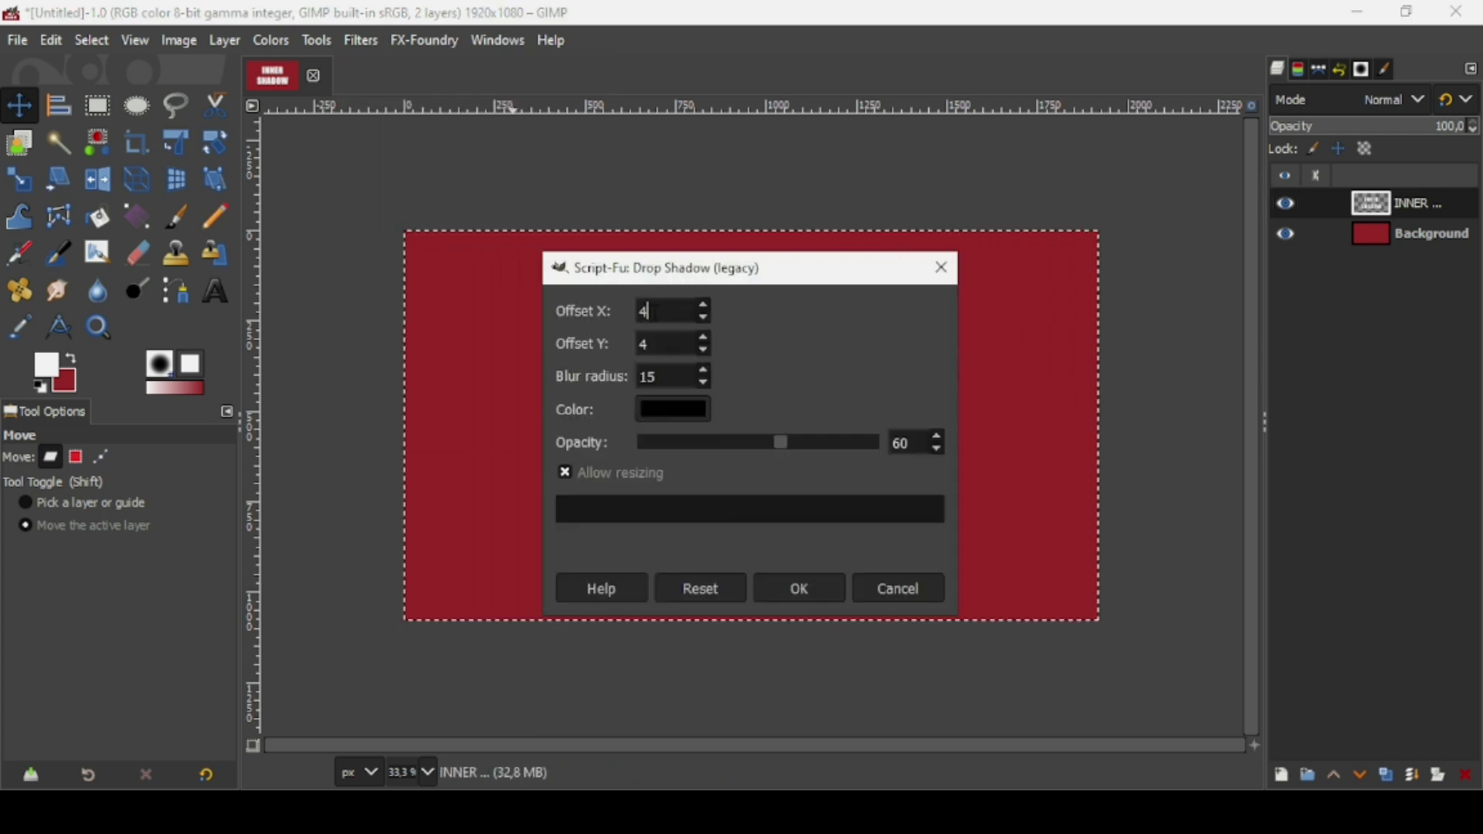
double_click(636, 319)
type("-")
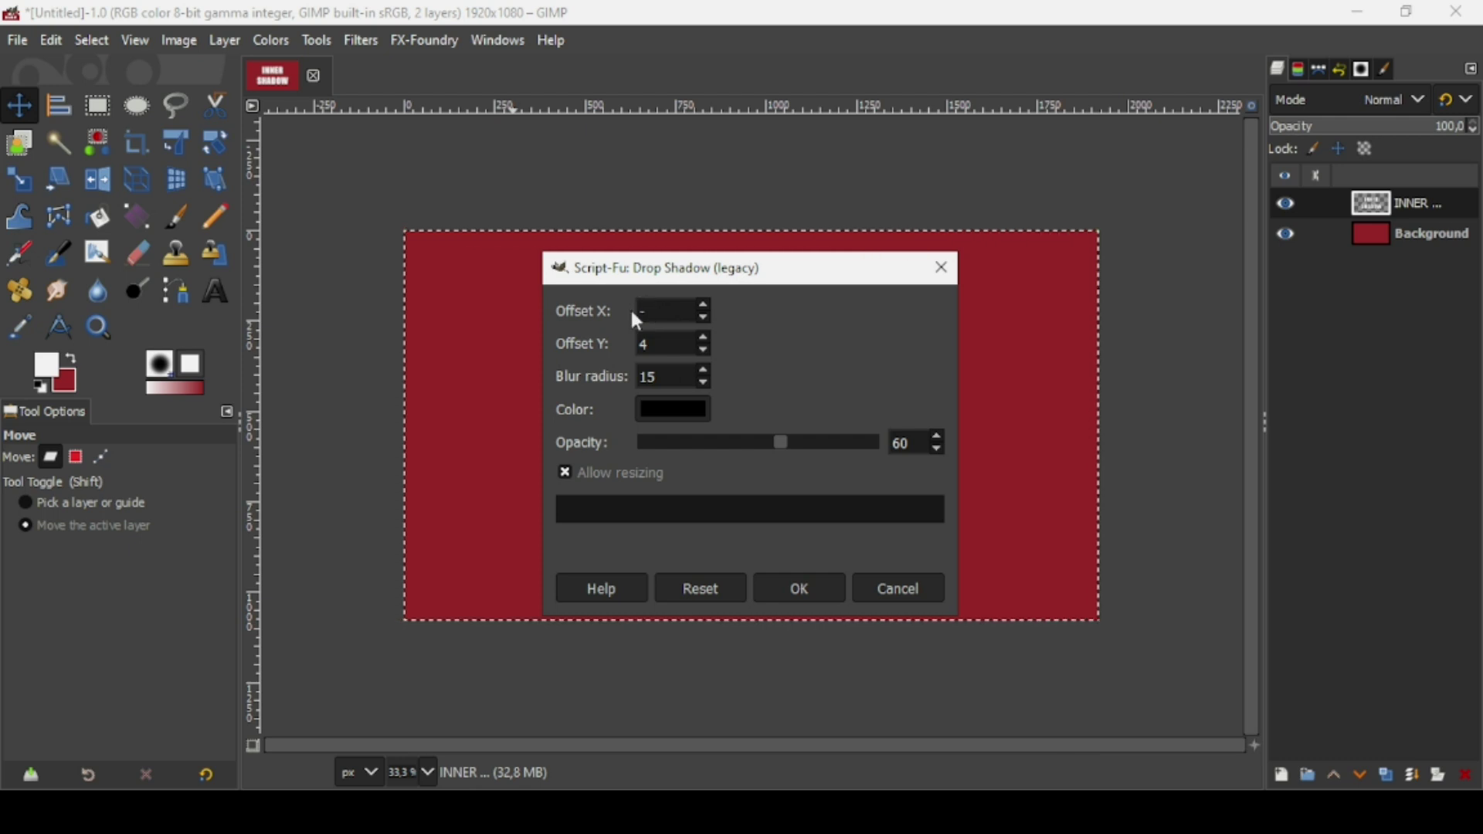
type("8")
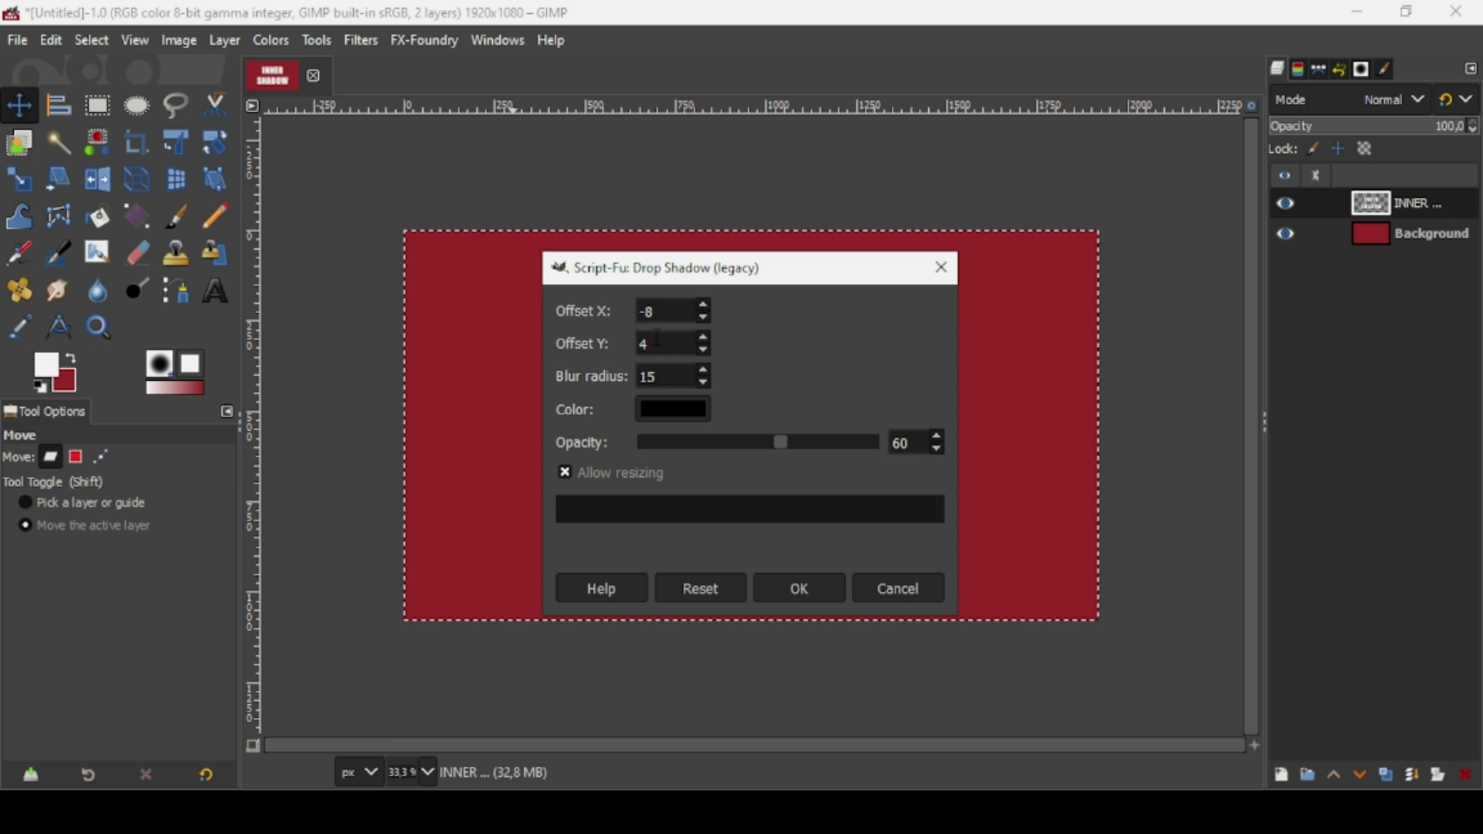
double_click(657, 342)
type("-")
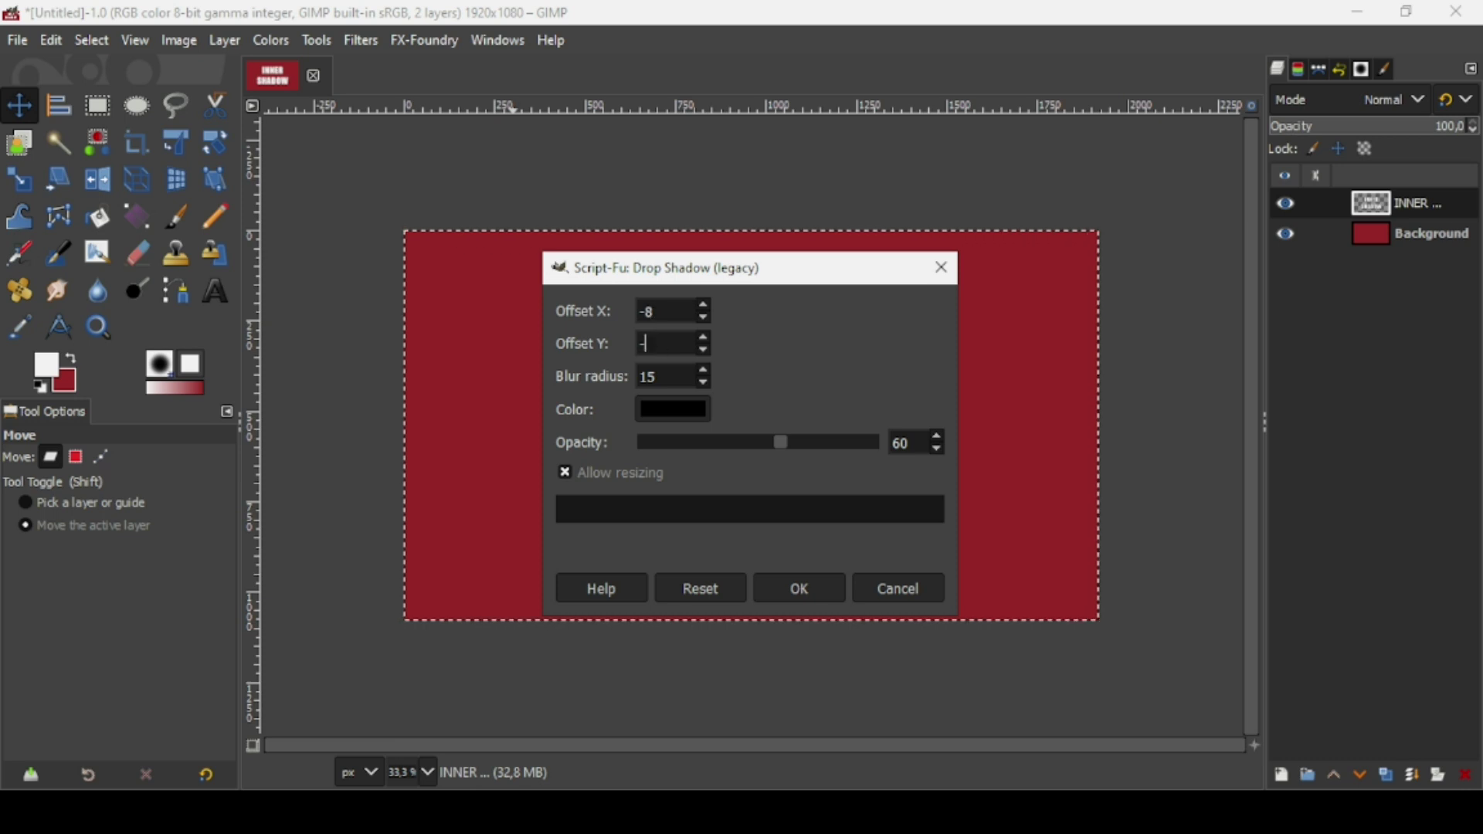
type("8")
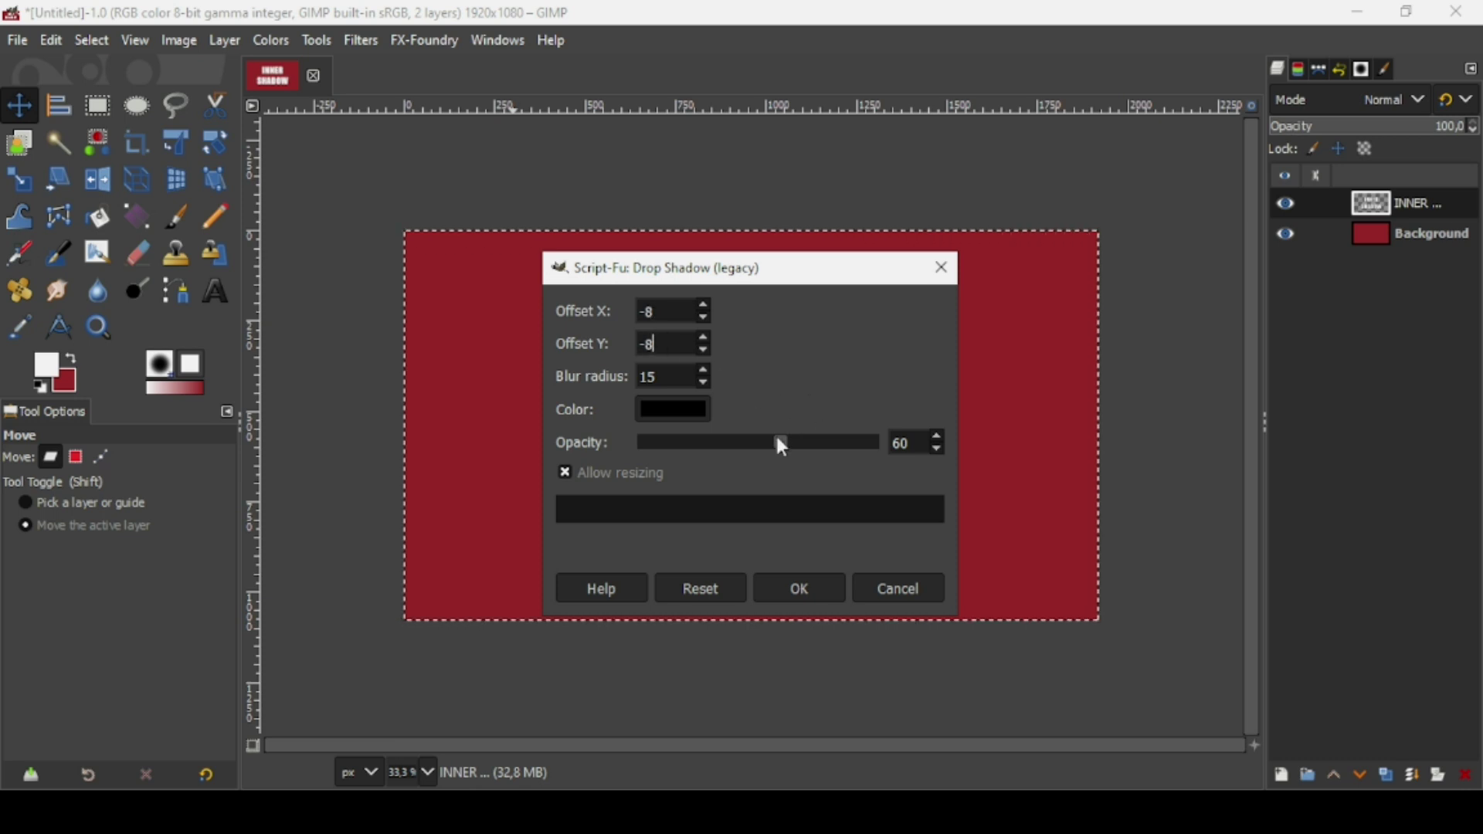
left_click_drag(777, 437, 808, 455)
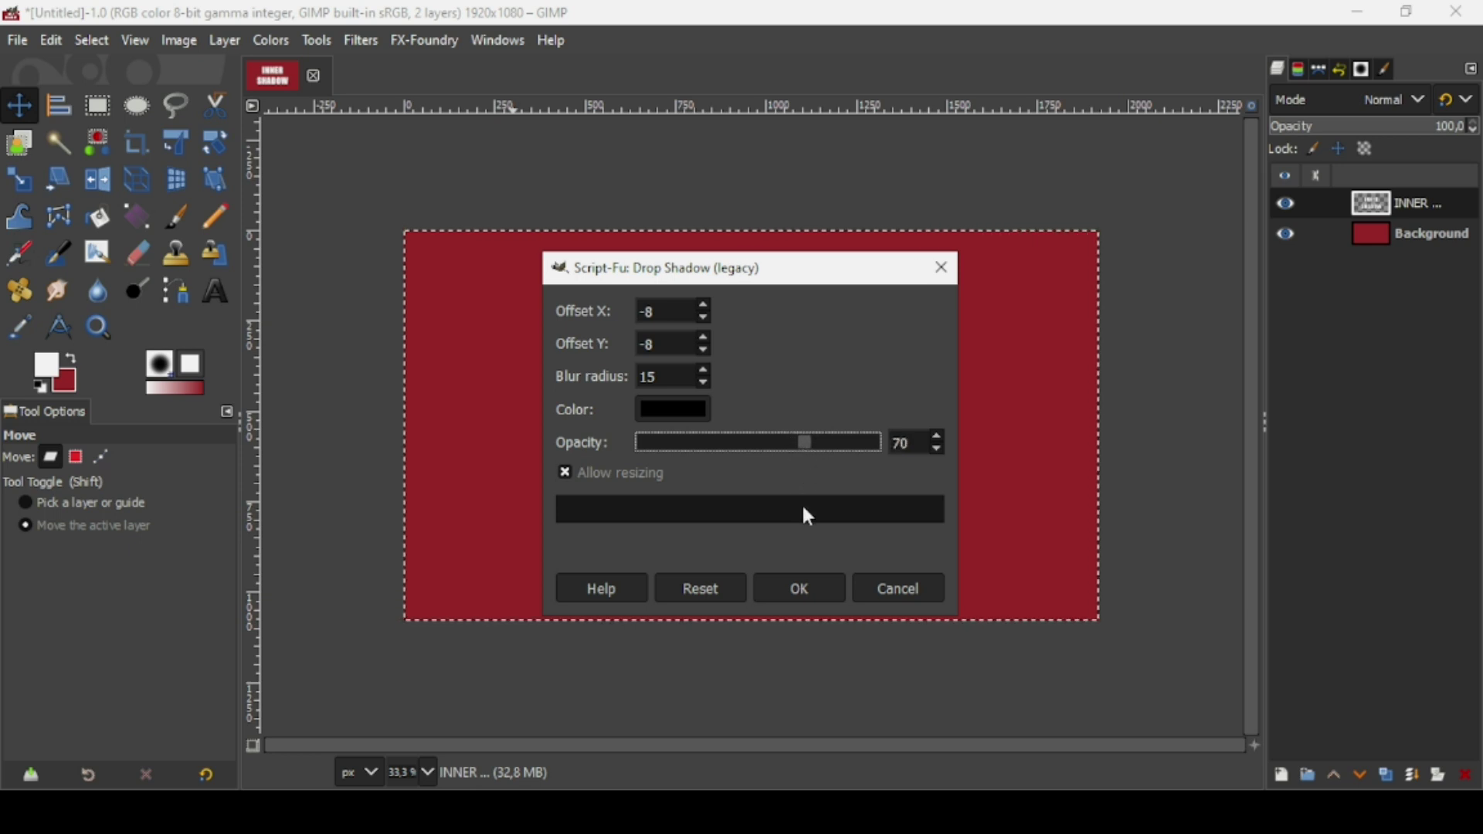
left_click(816, 592)
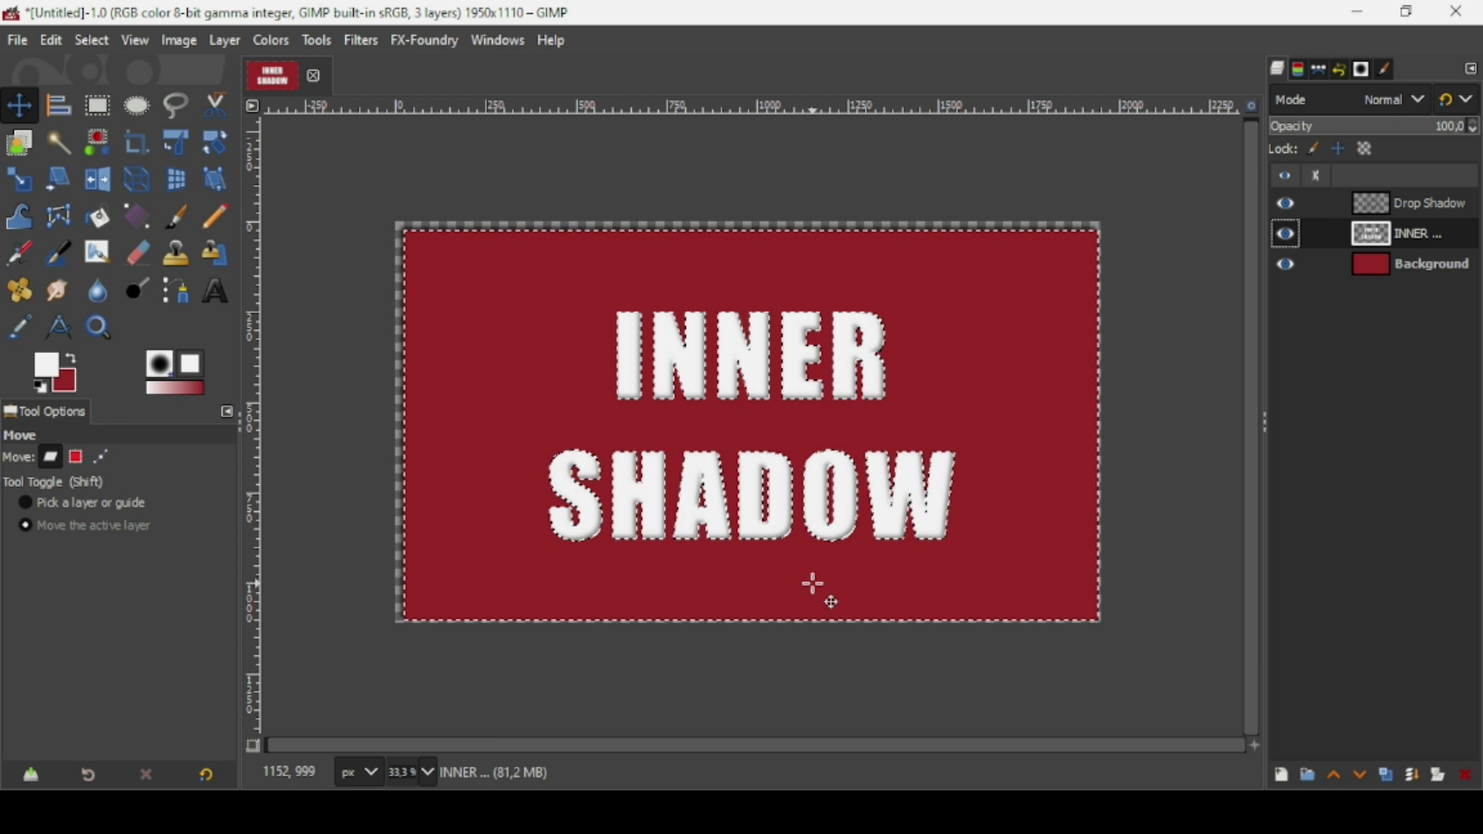
Undo the canvas-enlarging shadow and reapply it with Allow resizing unchecked
key("ctrl+z")
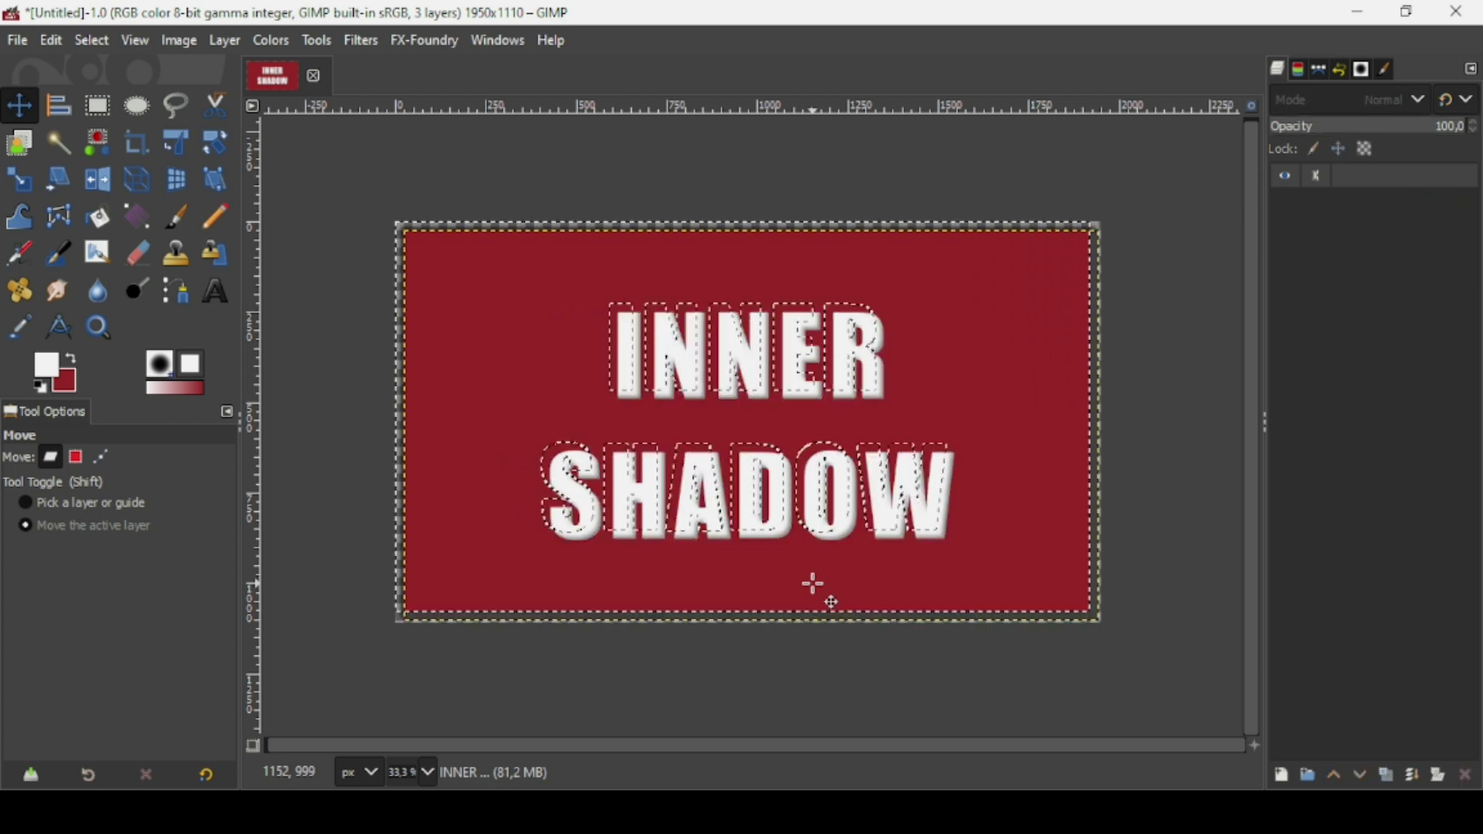
left_click(360, 39)
left_click(421, 104)
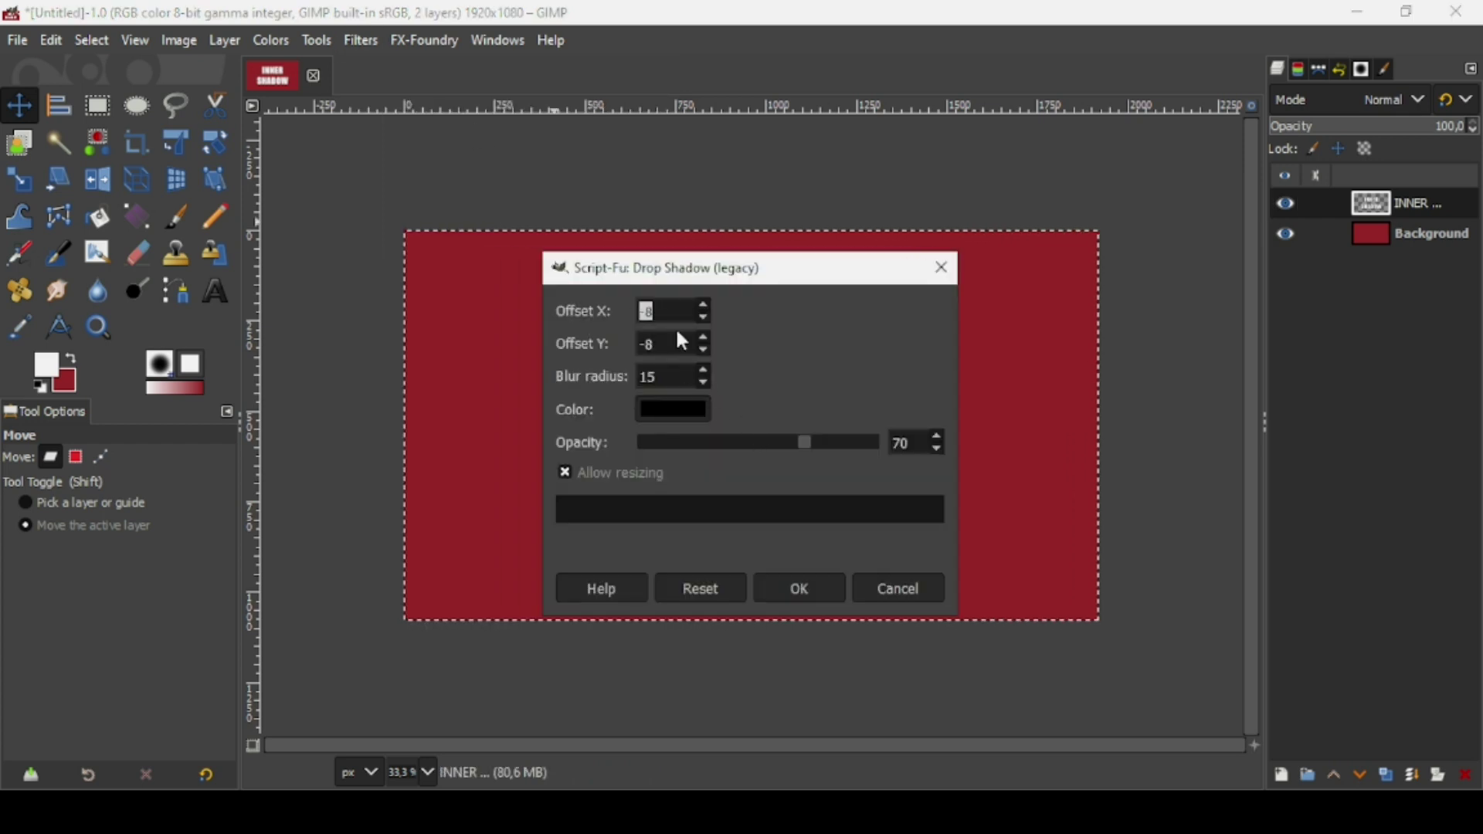
left_click(675, 321)
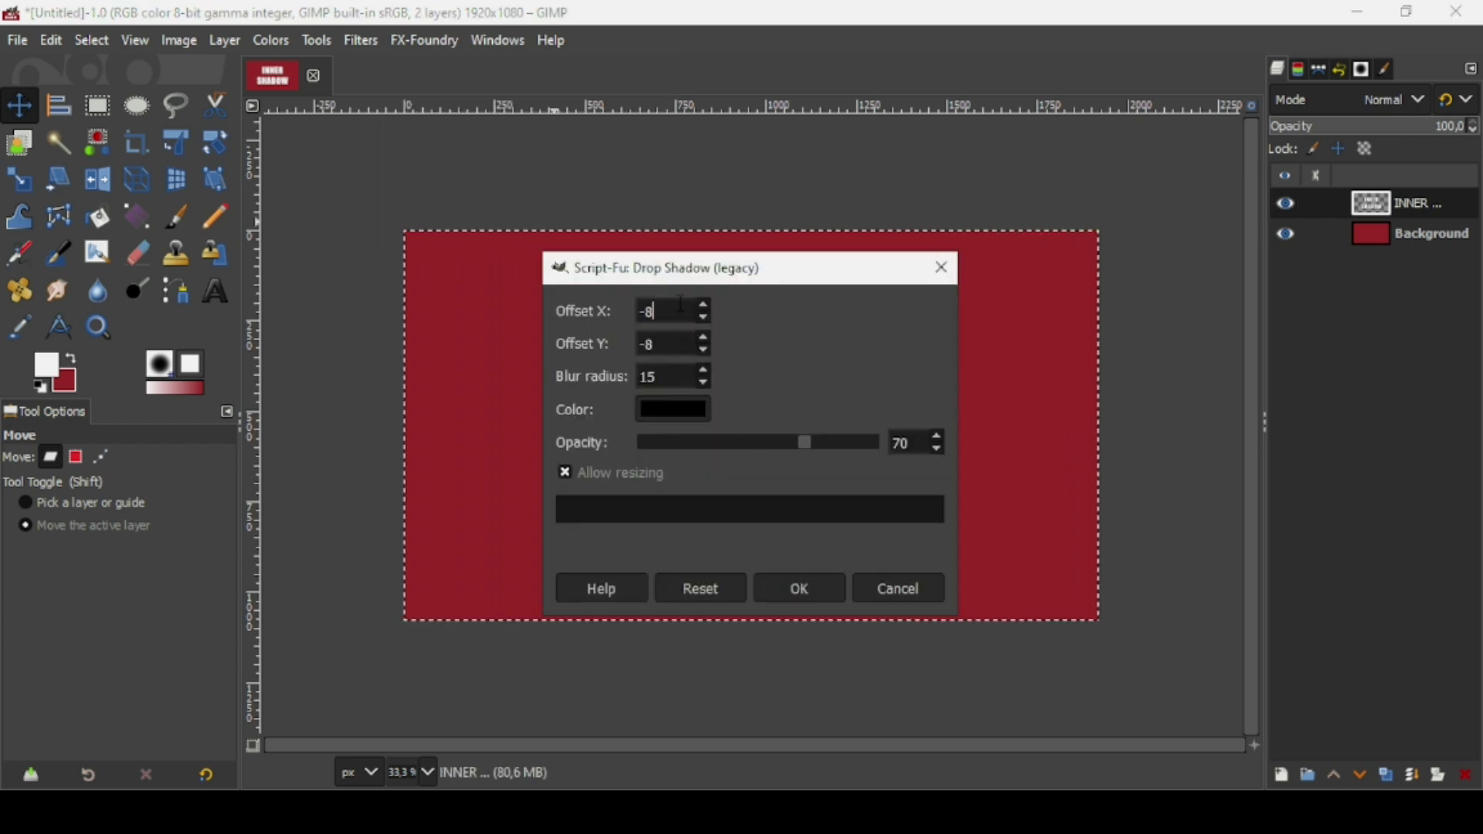
left_click(610, 472)
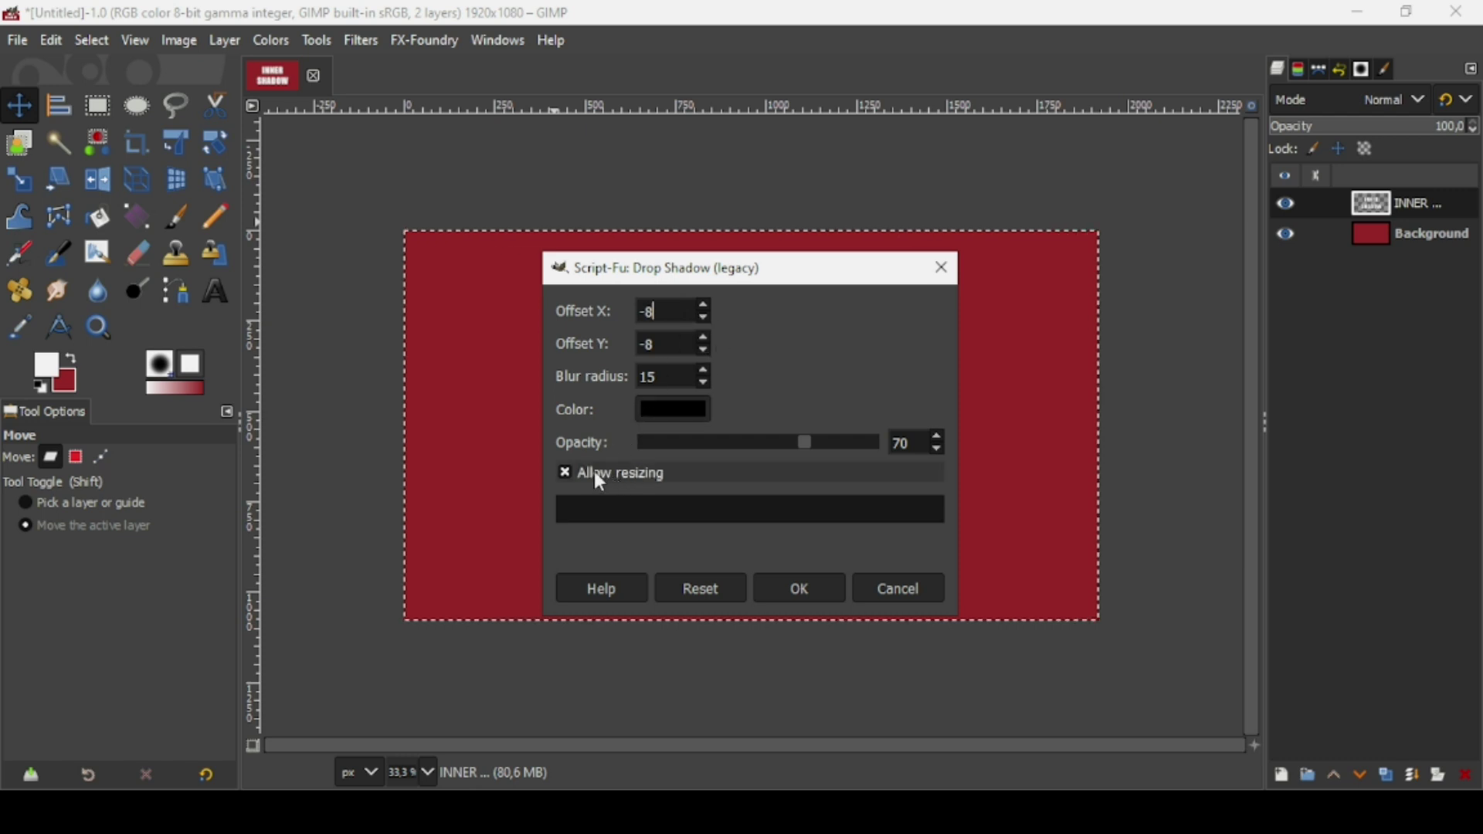
left_click(811, 594)
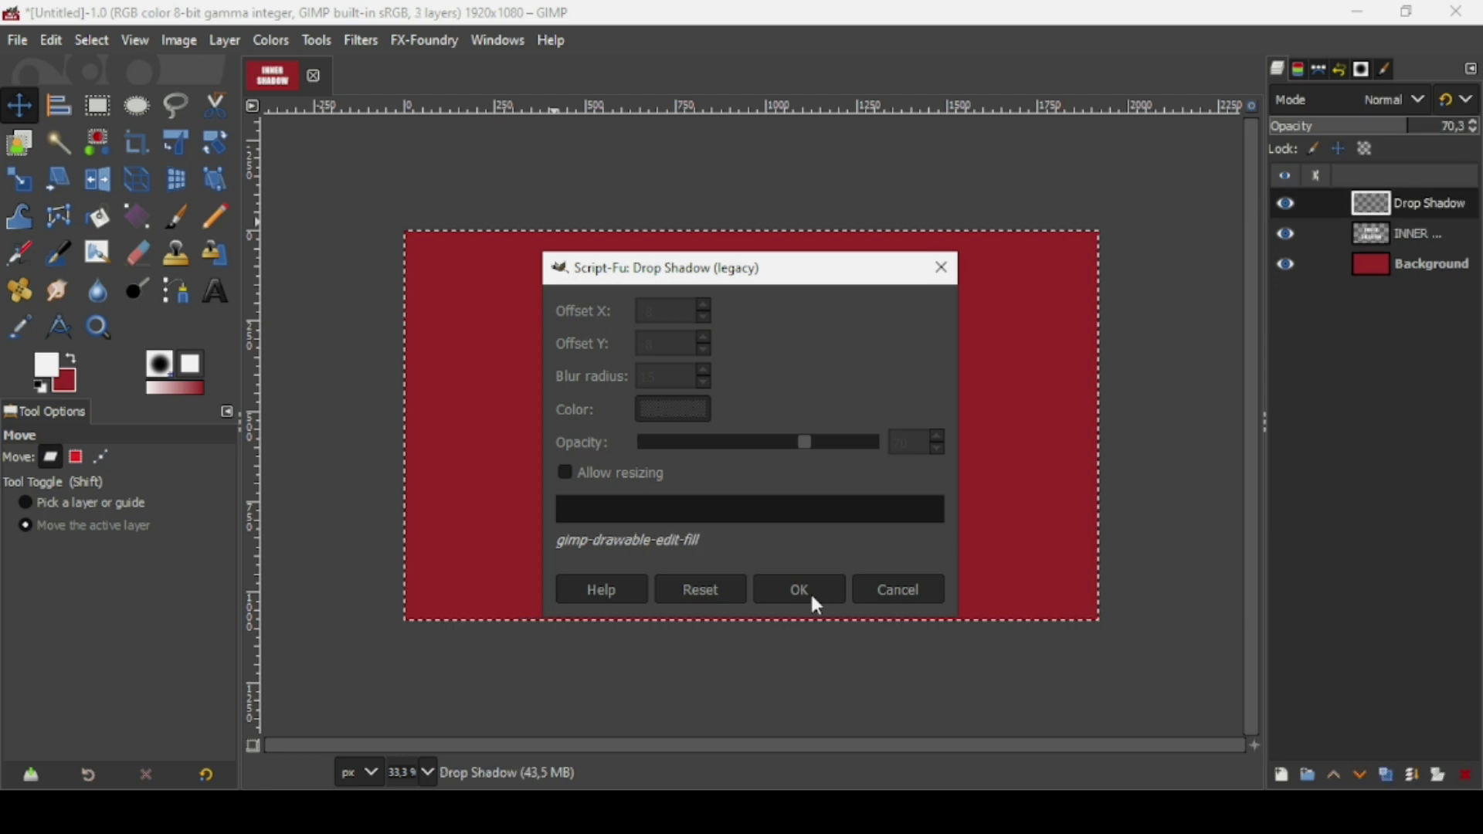
Clear the selection, then hide the shadow, text and background layers one by one
left_click(92, 42)
left_click(130, 100)
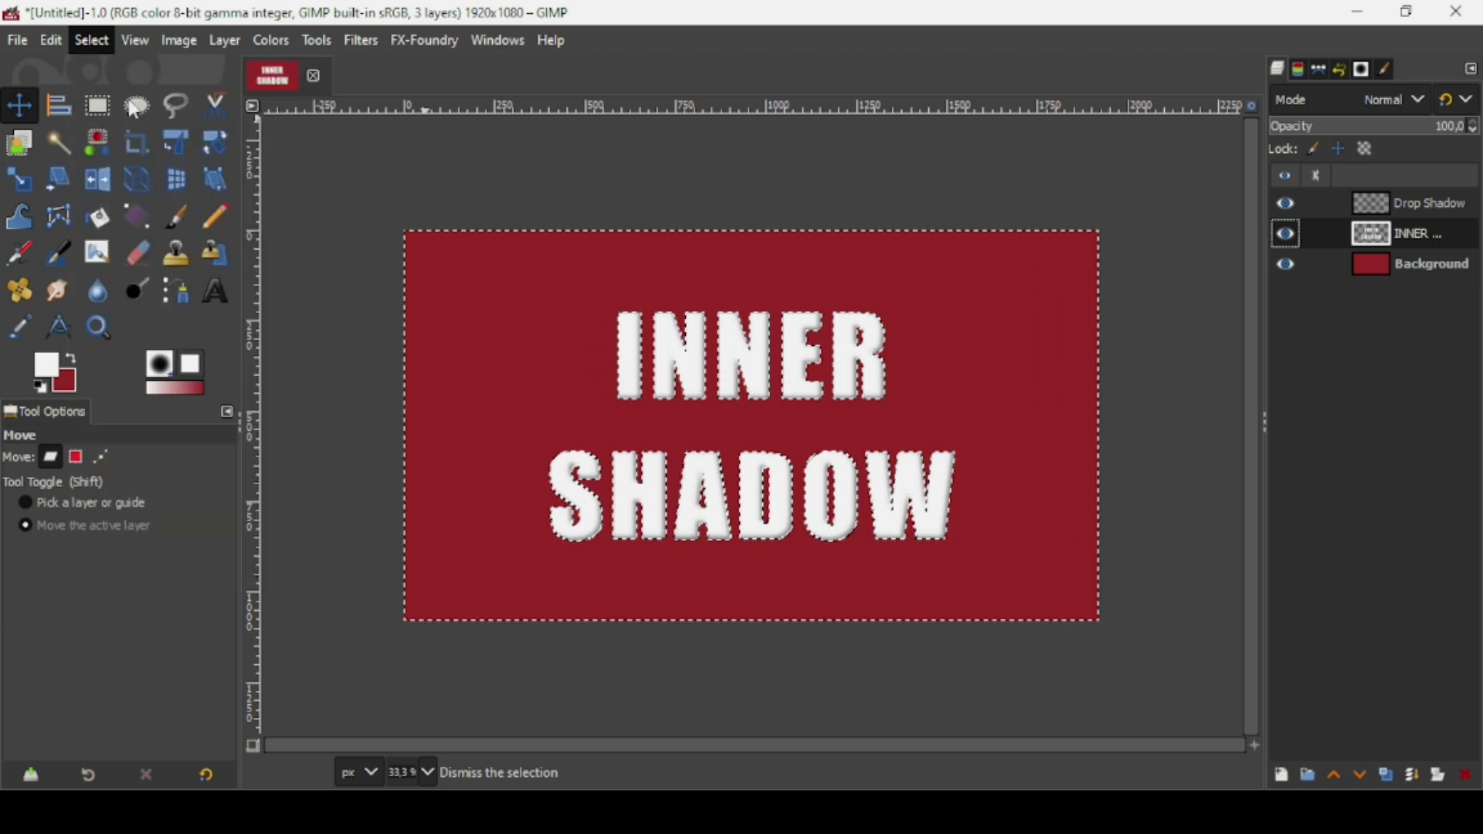
left_click(1285, 203)
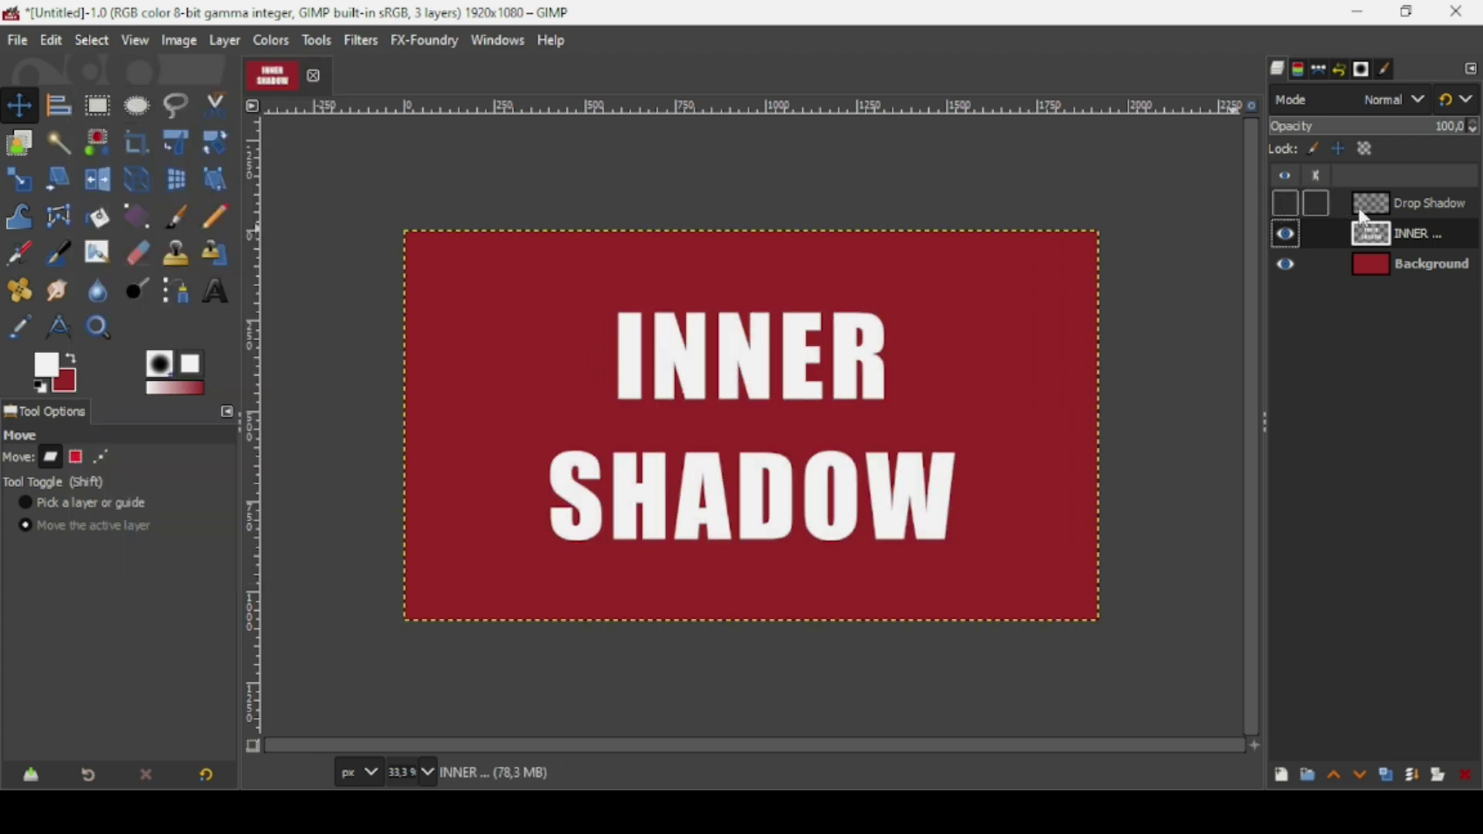
left_click(1285, 232)
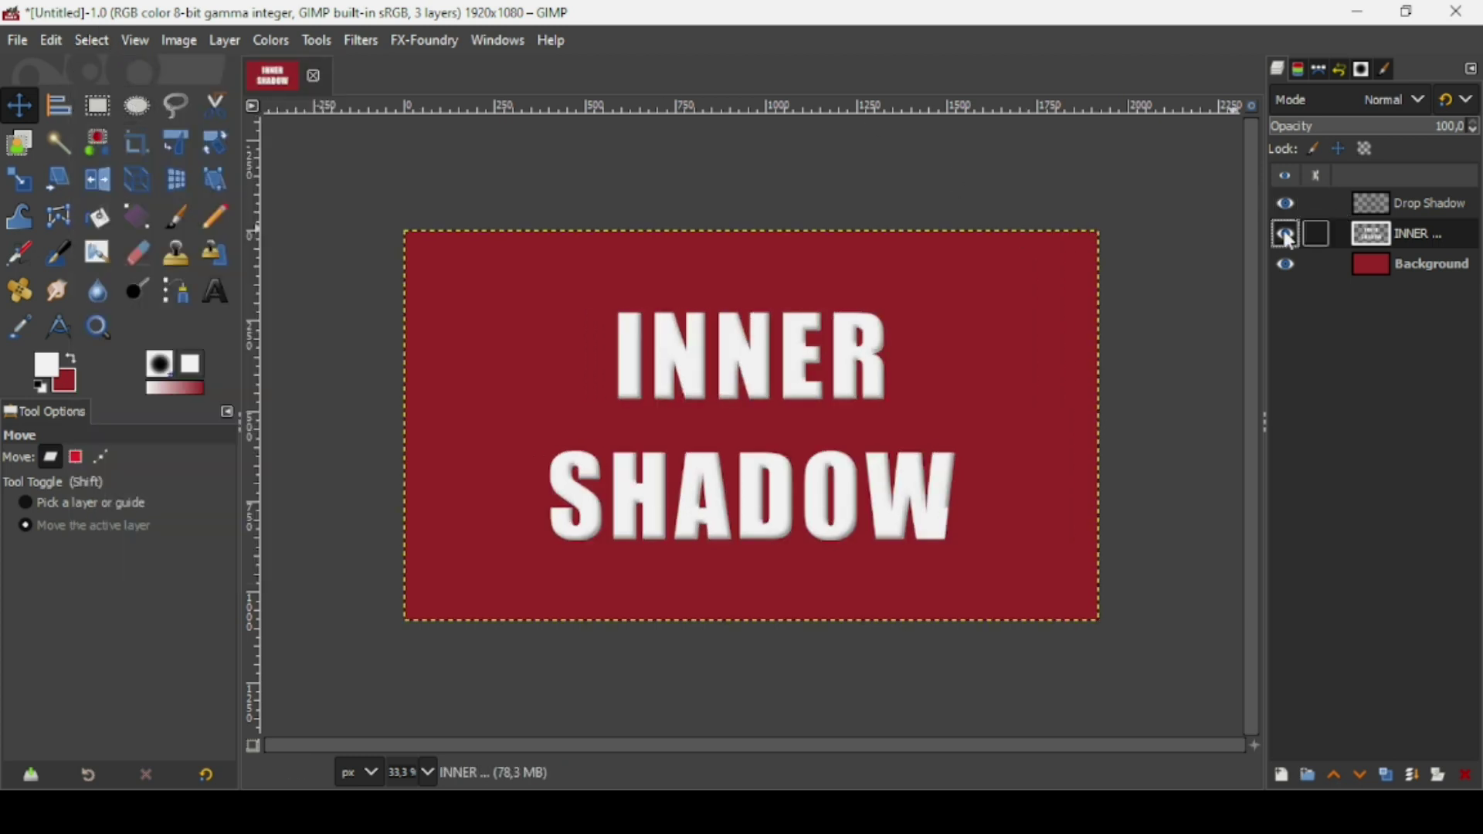
left_click(1285, 265)
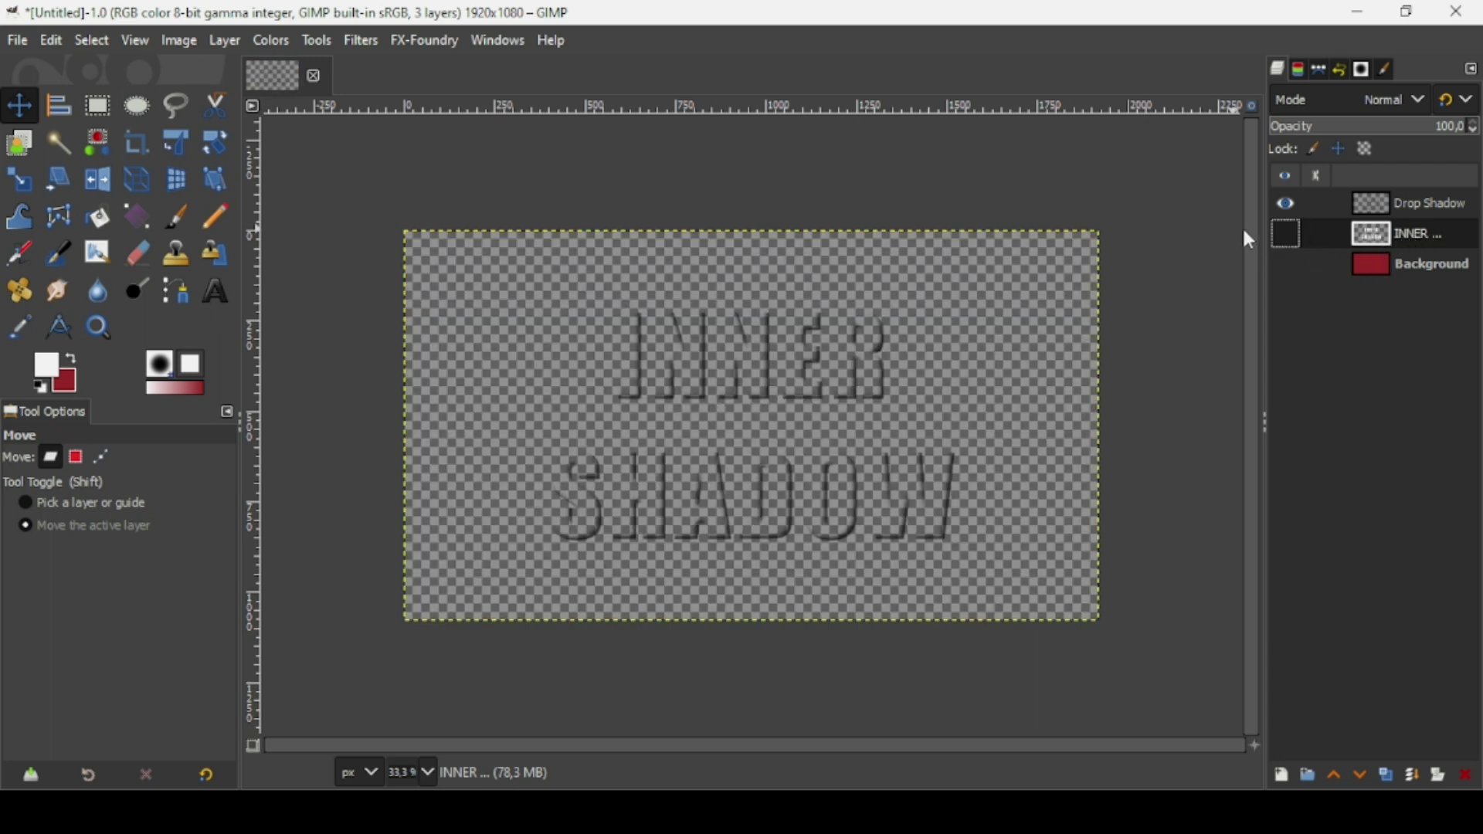
Show the text and background layers again and select the Drop Shadow layer
left_click(1284, 235)
left_click(1285, 264)
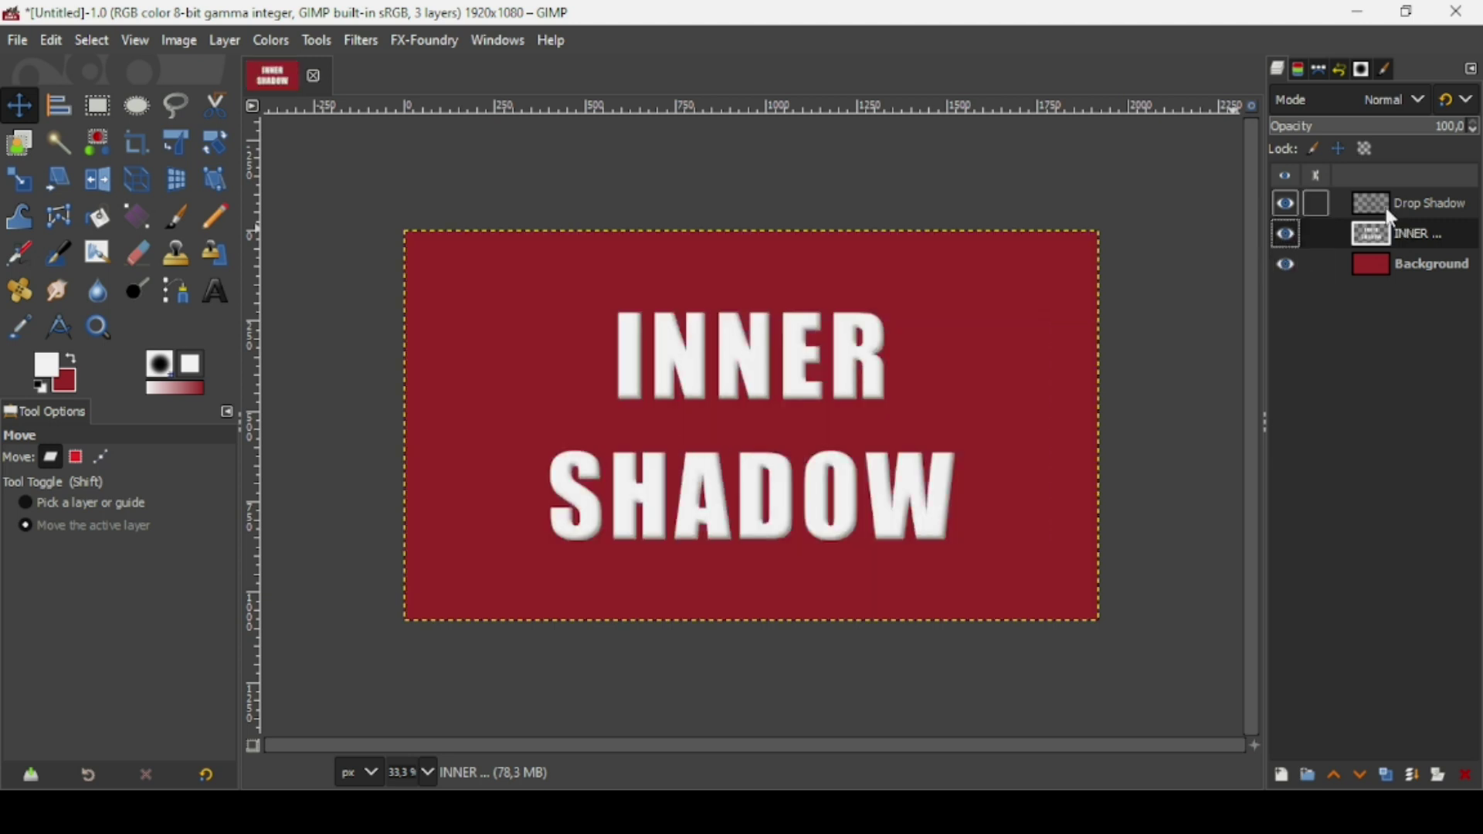
left_click(1385, 205)
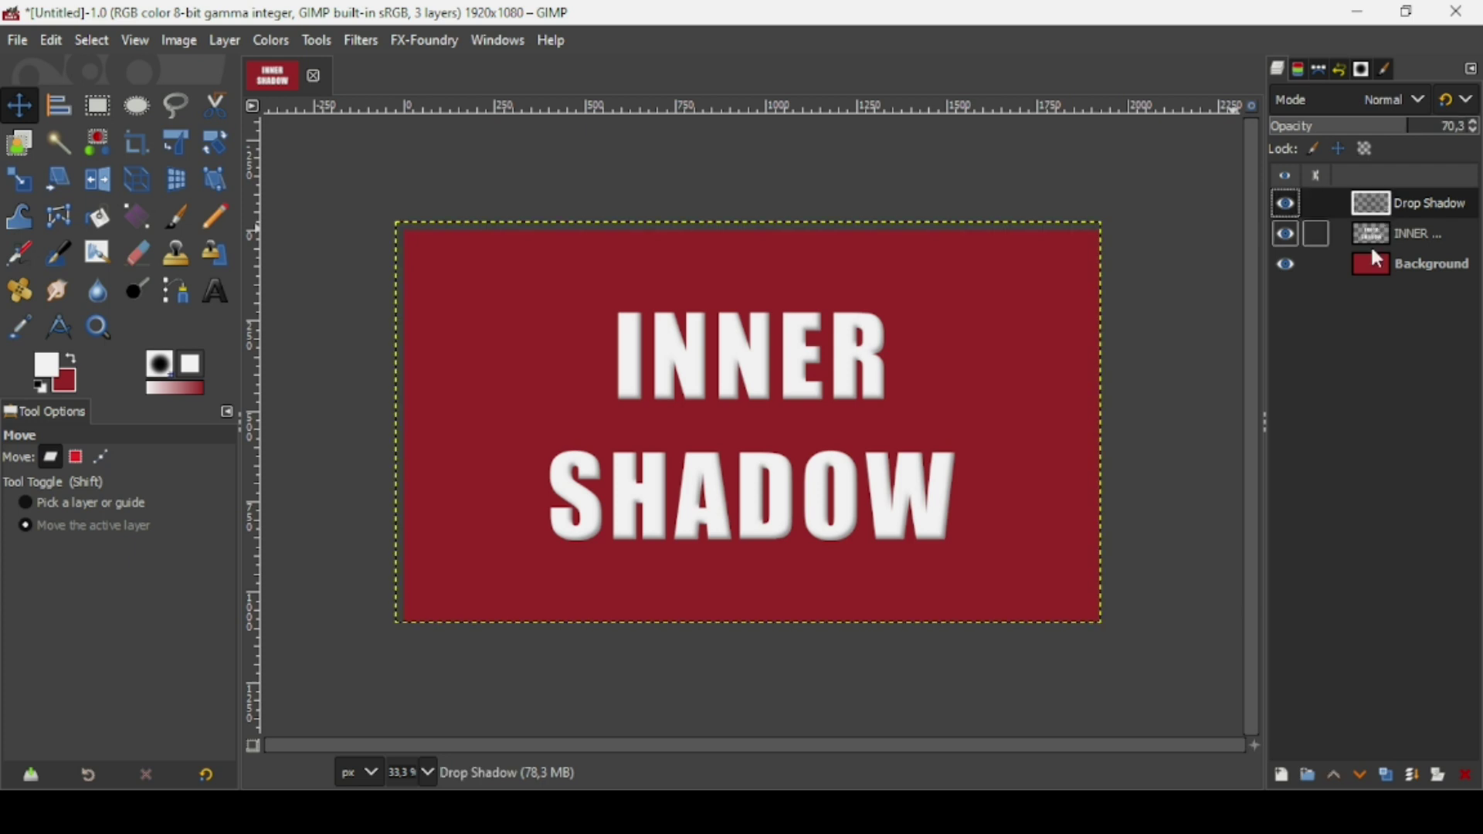
Merge the layers into one Background layer sized to the 1920x1080 image
left_click(1413, 773)
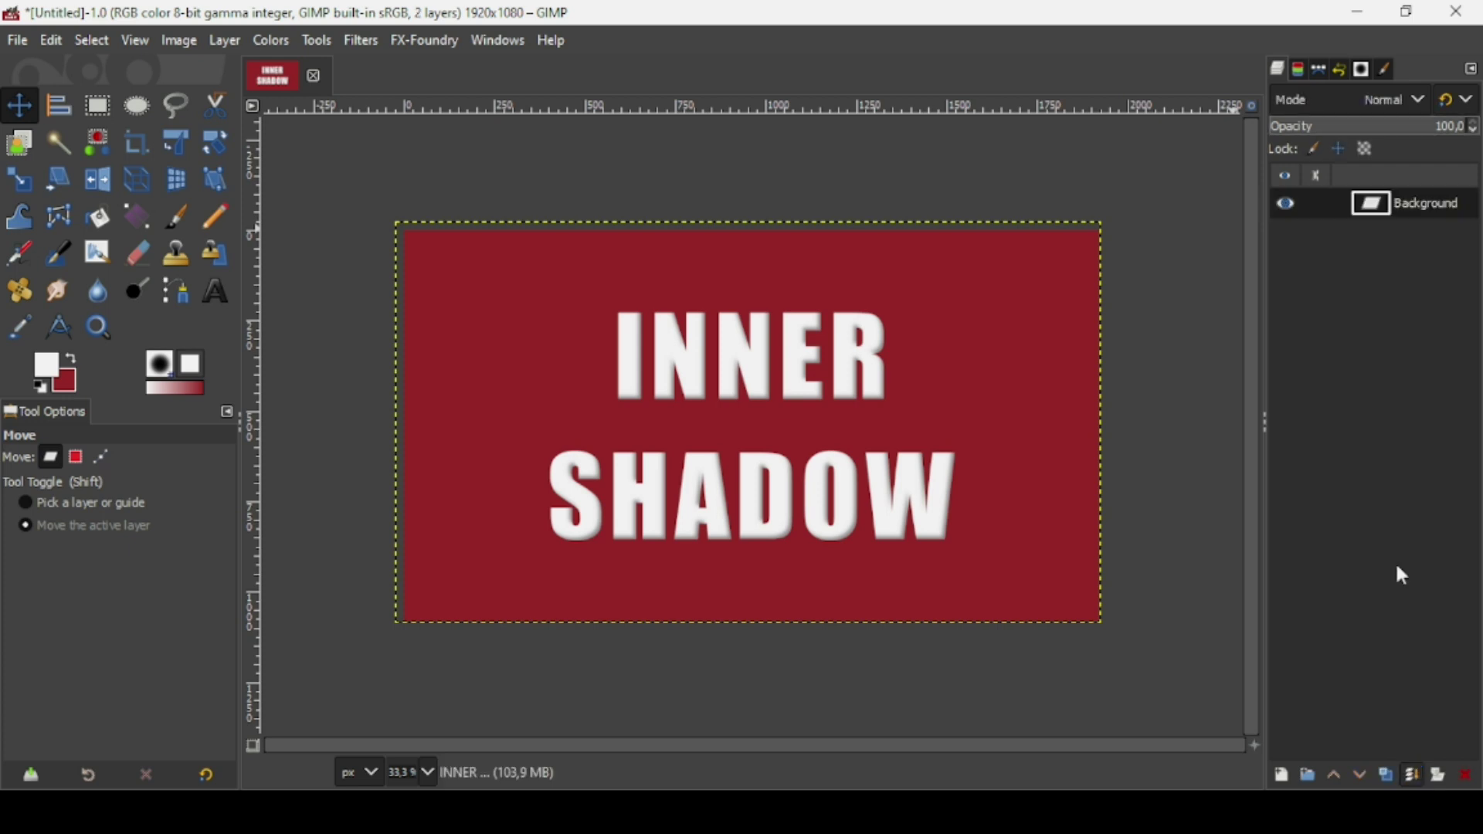
right_click(1391, 214)
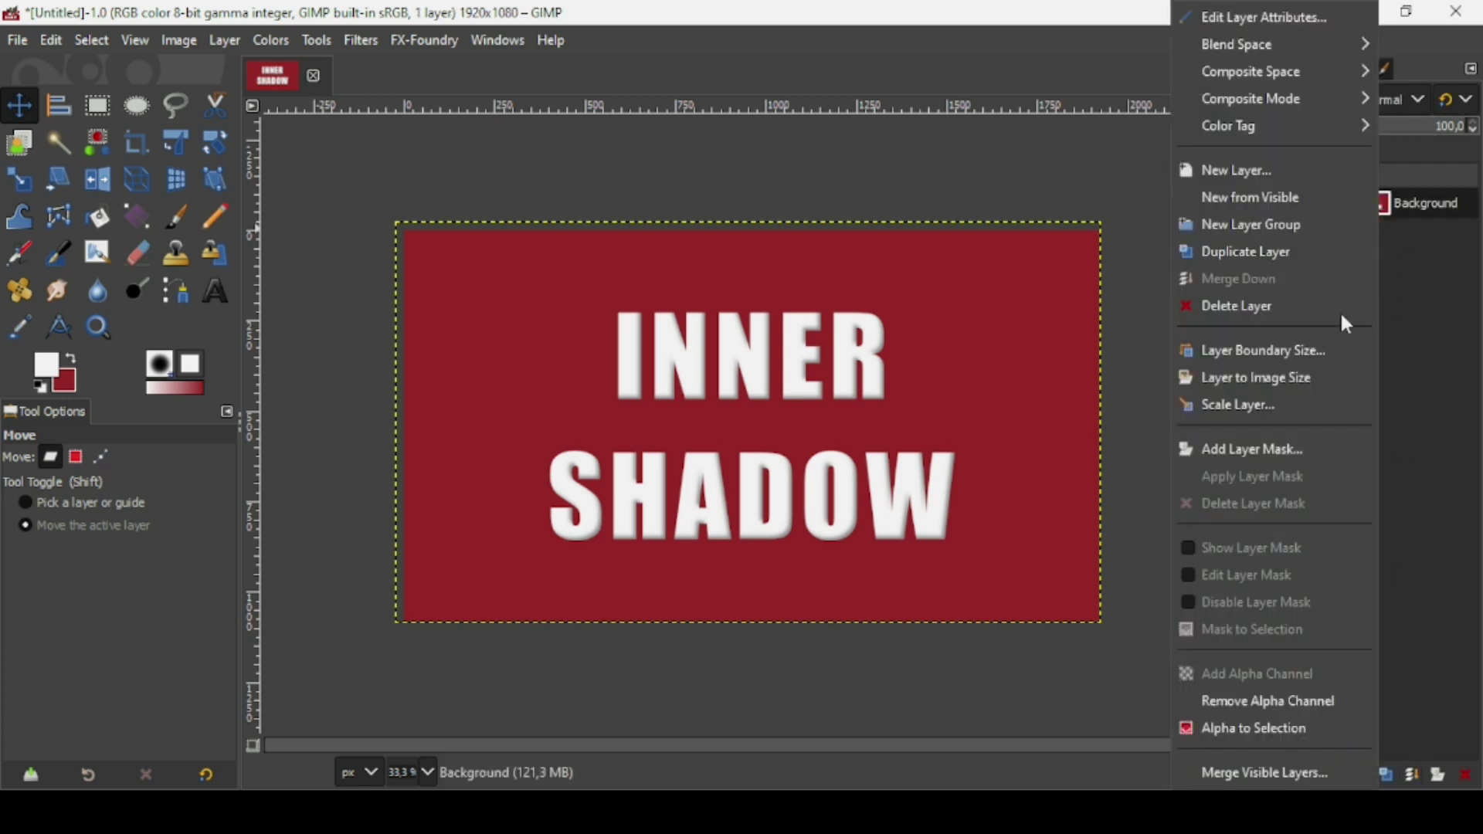
left_click(1324, 377)
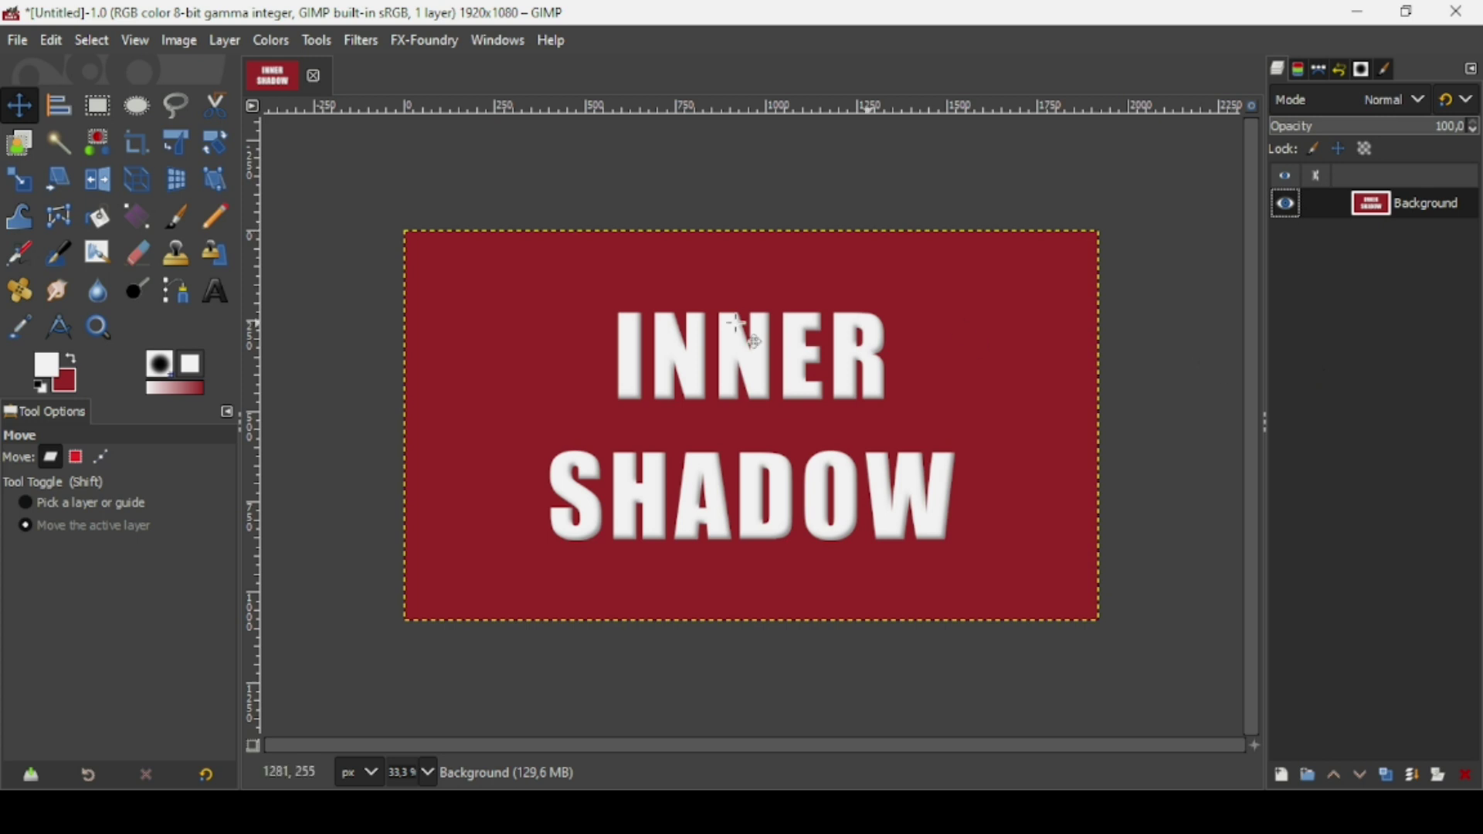
scroll(725, 325, "up", 2)
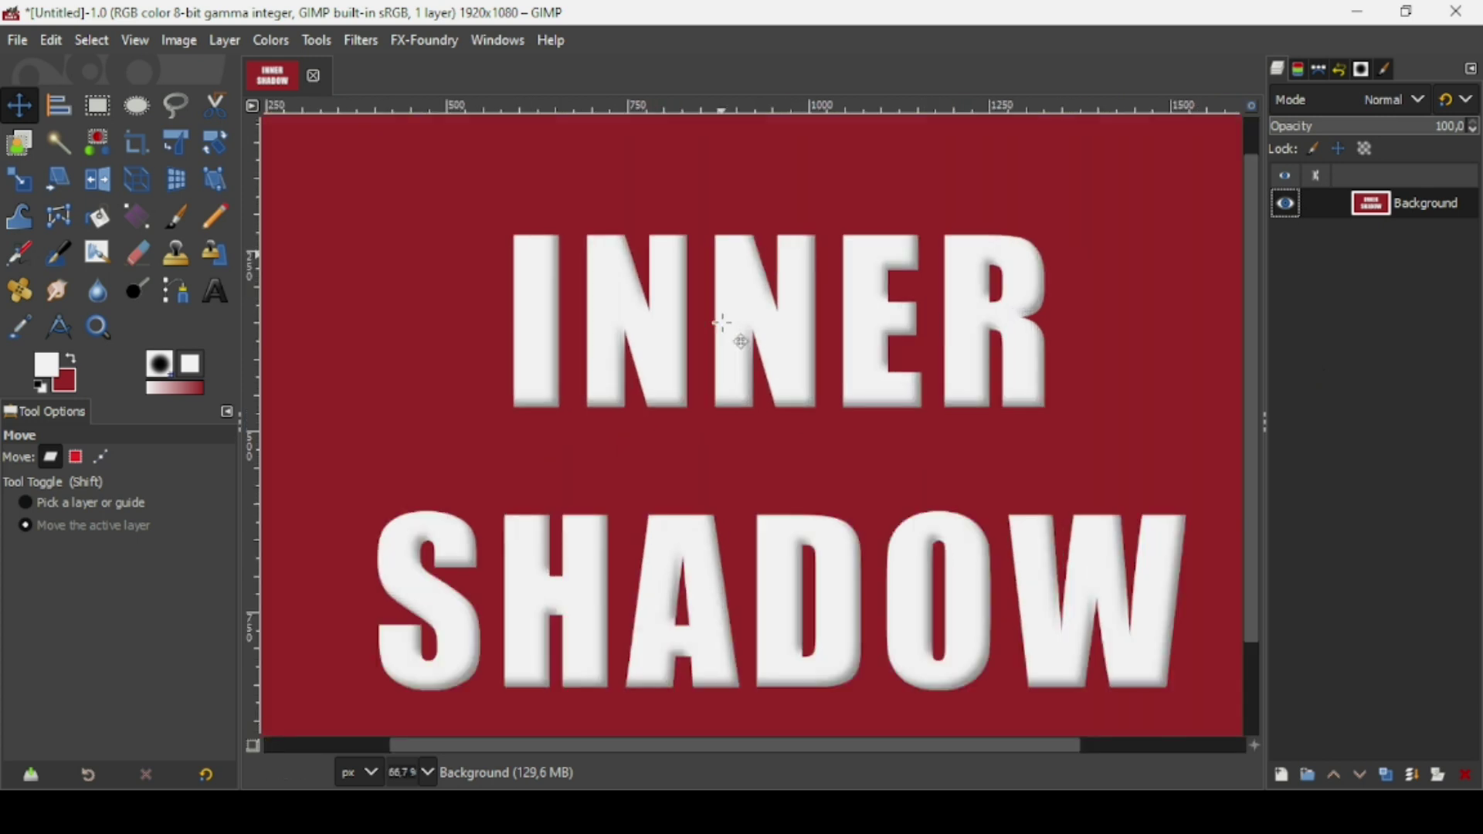
scroll(724, 325, "up", 1)
scroll(725, 326, "up", 1)
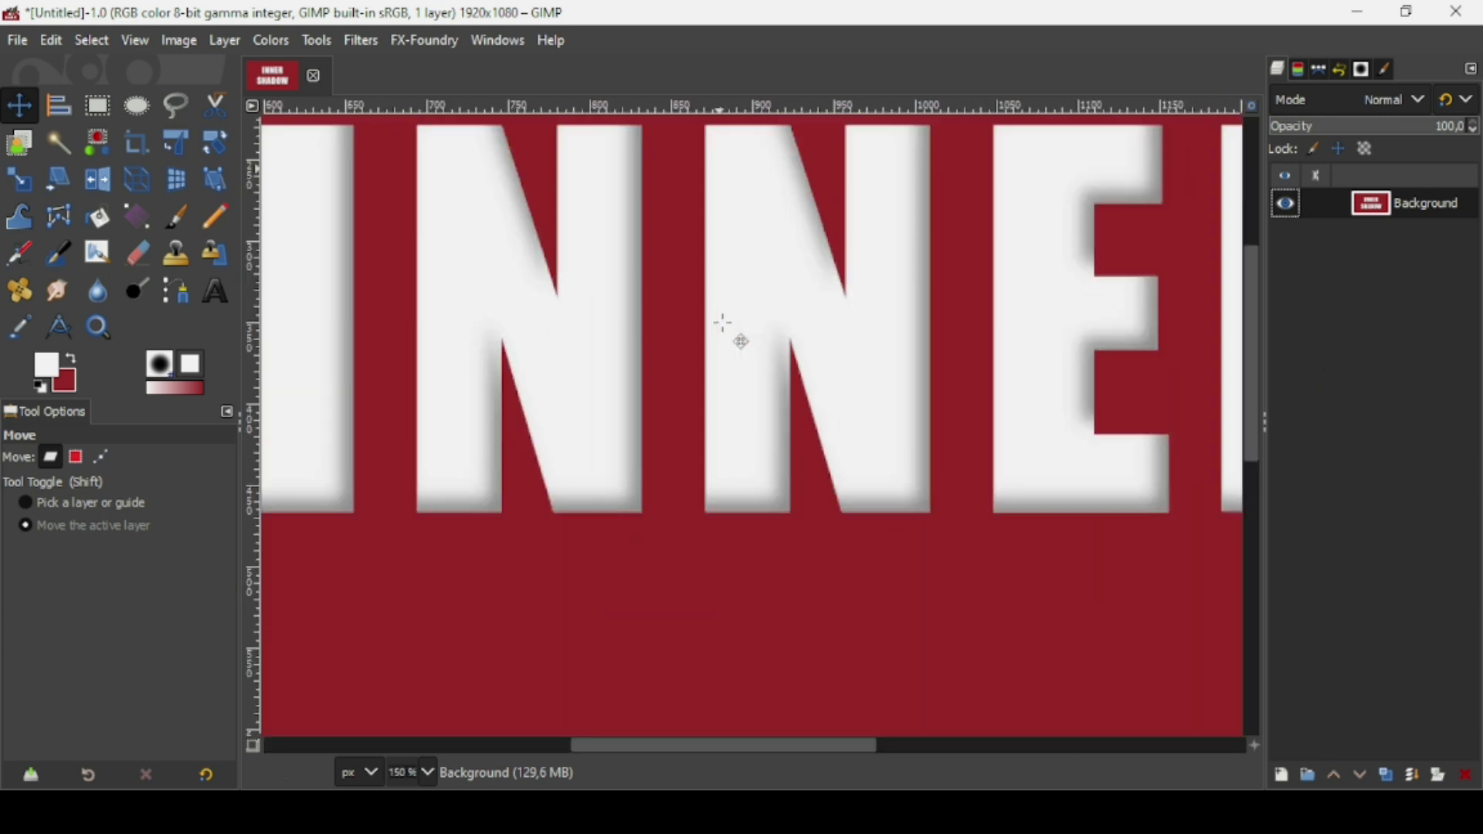
left_click_drag(828, 748, 900, 743)
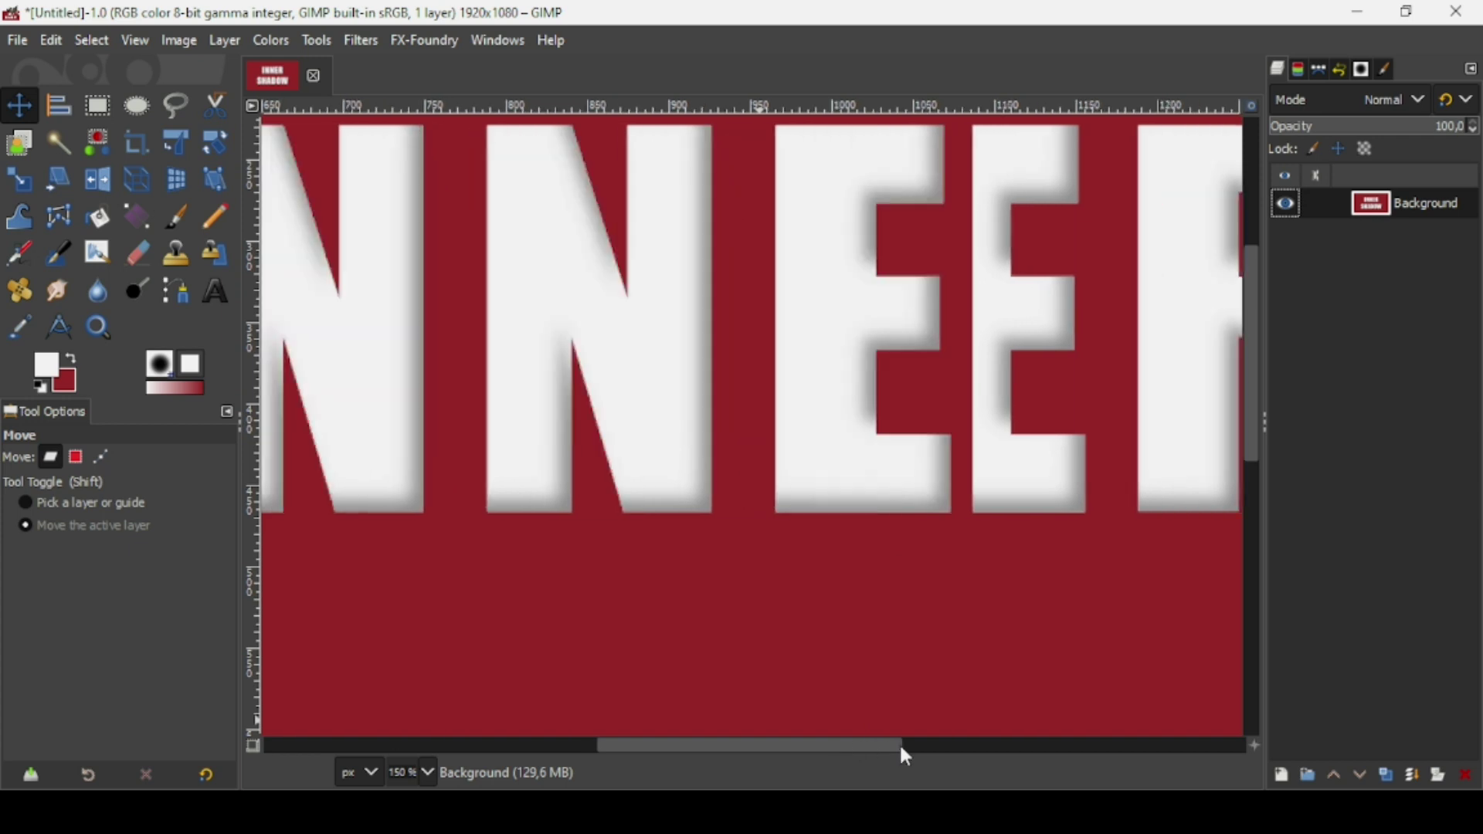
scroll(904, 757, "down", 1)
scroll(889, 758, "down", 1)
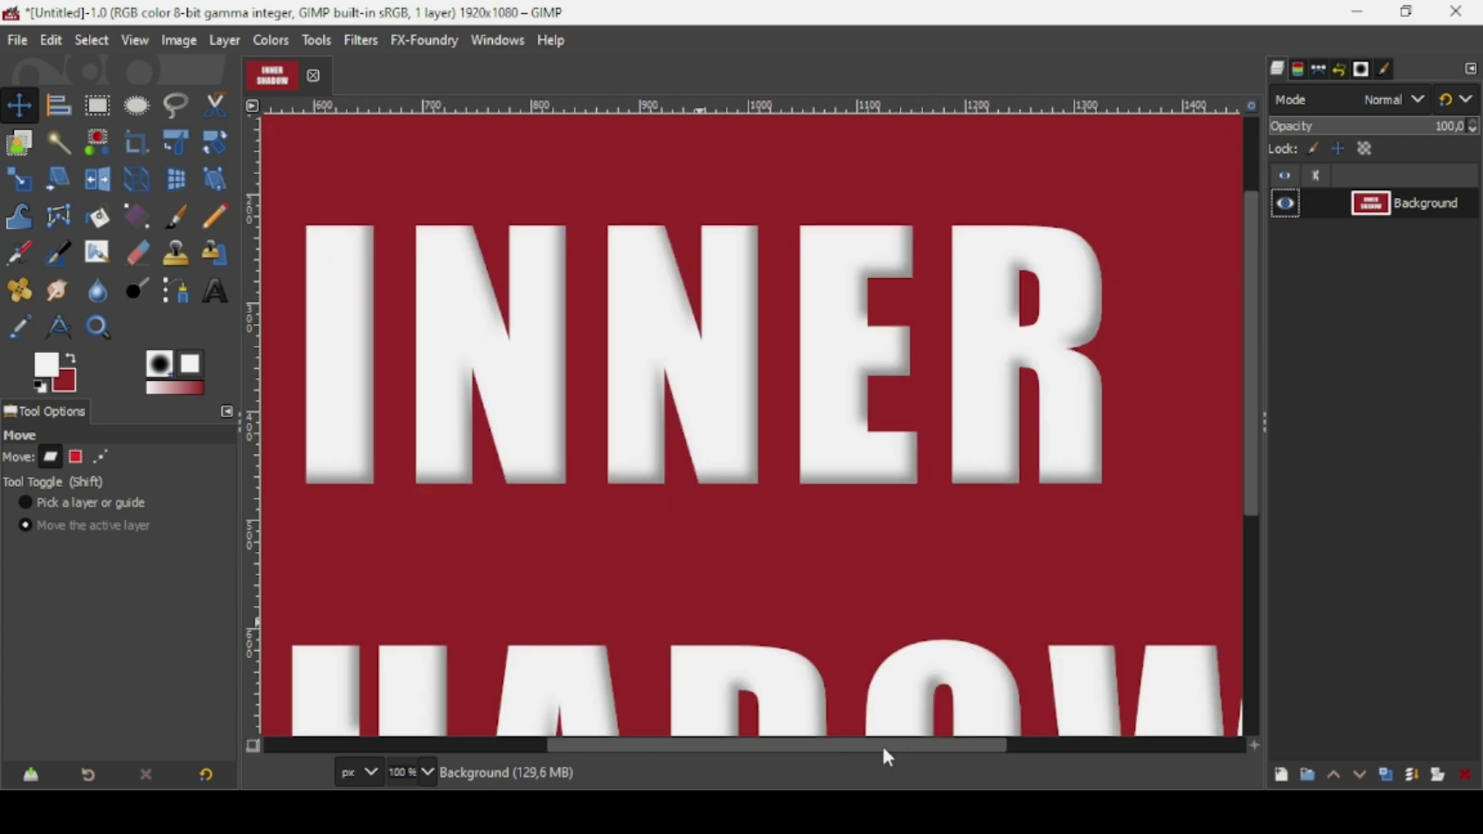
scroll(1246, 545, "down", 2)
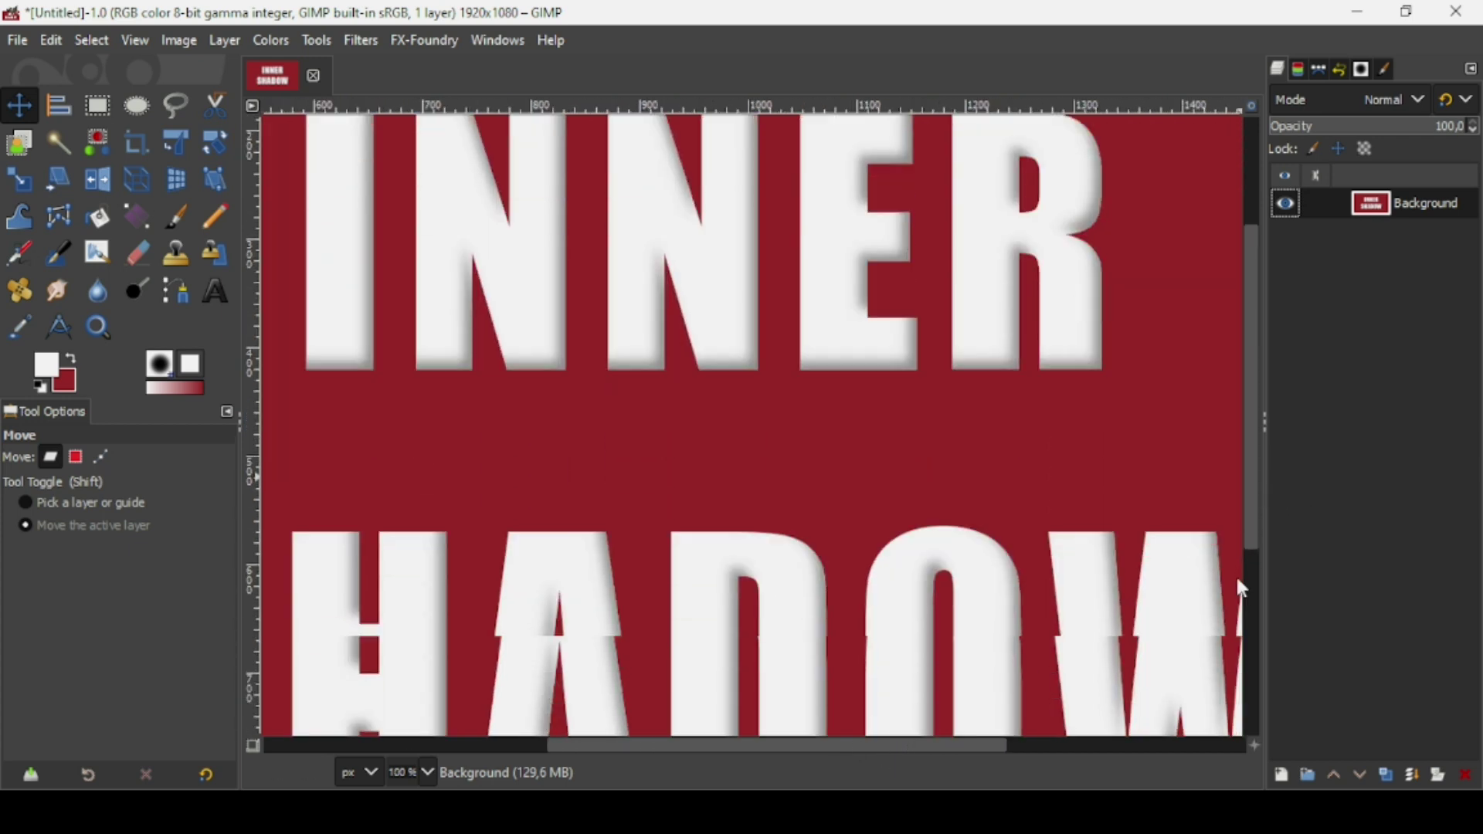
scroll(1246, 602, "down", 2)
scroll(828, 674, "up", 1)
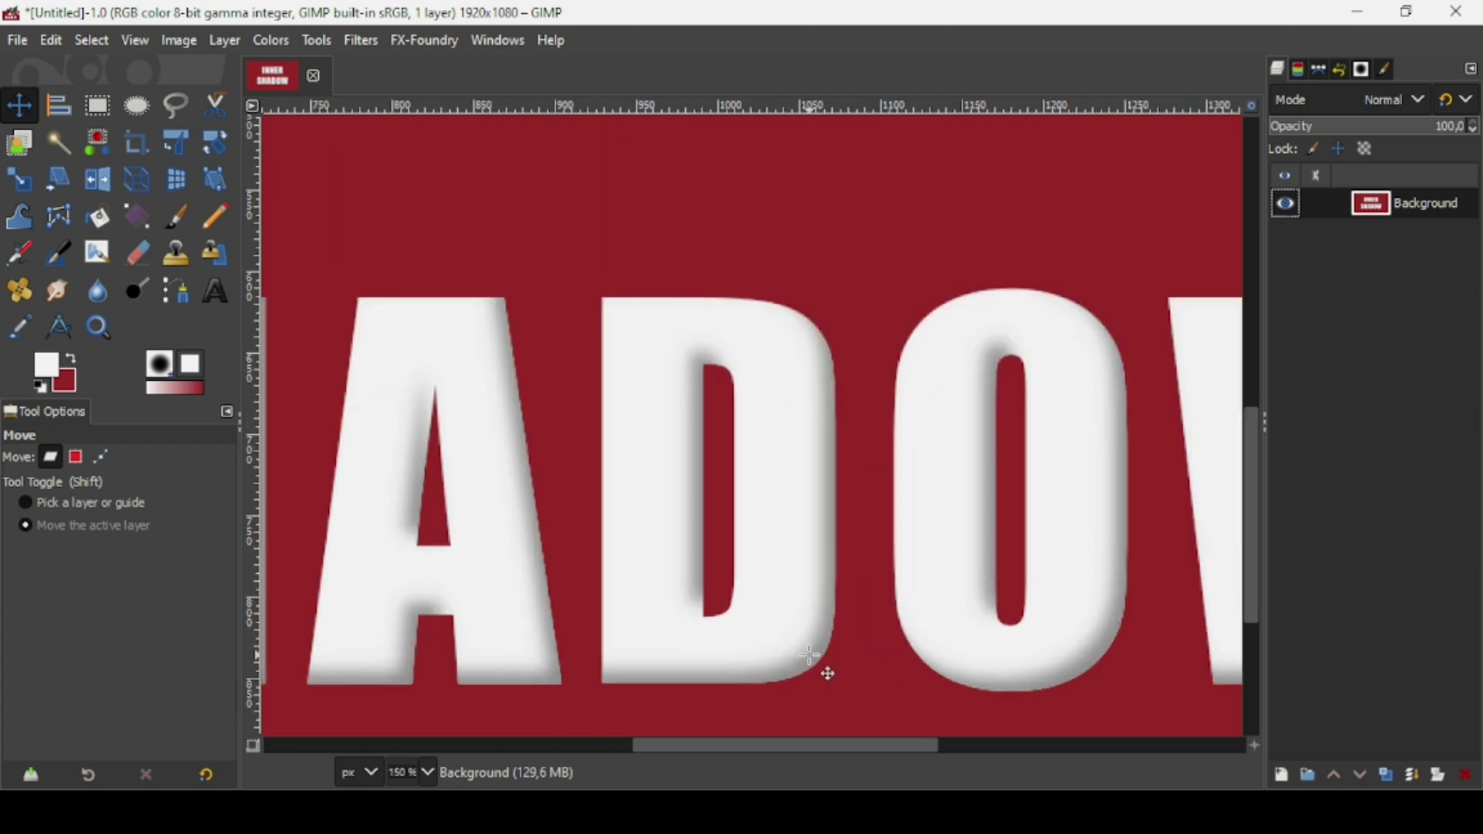
scroll(827, 674, "down", 1)
scroll(810, 656, "down", 1, "ctrl")
scroll(811, 656, "down", 1, "ctrl")
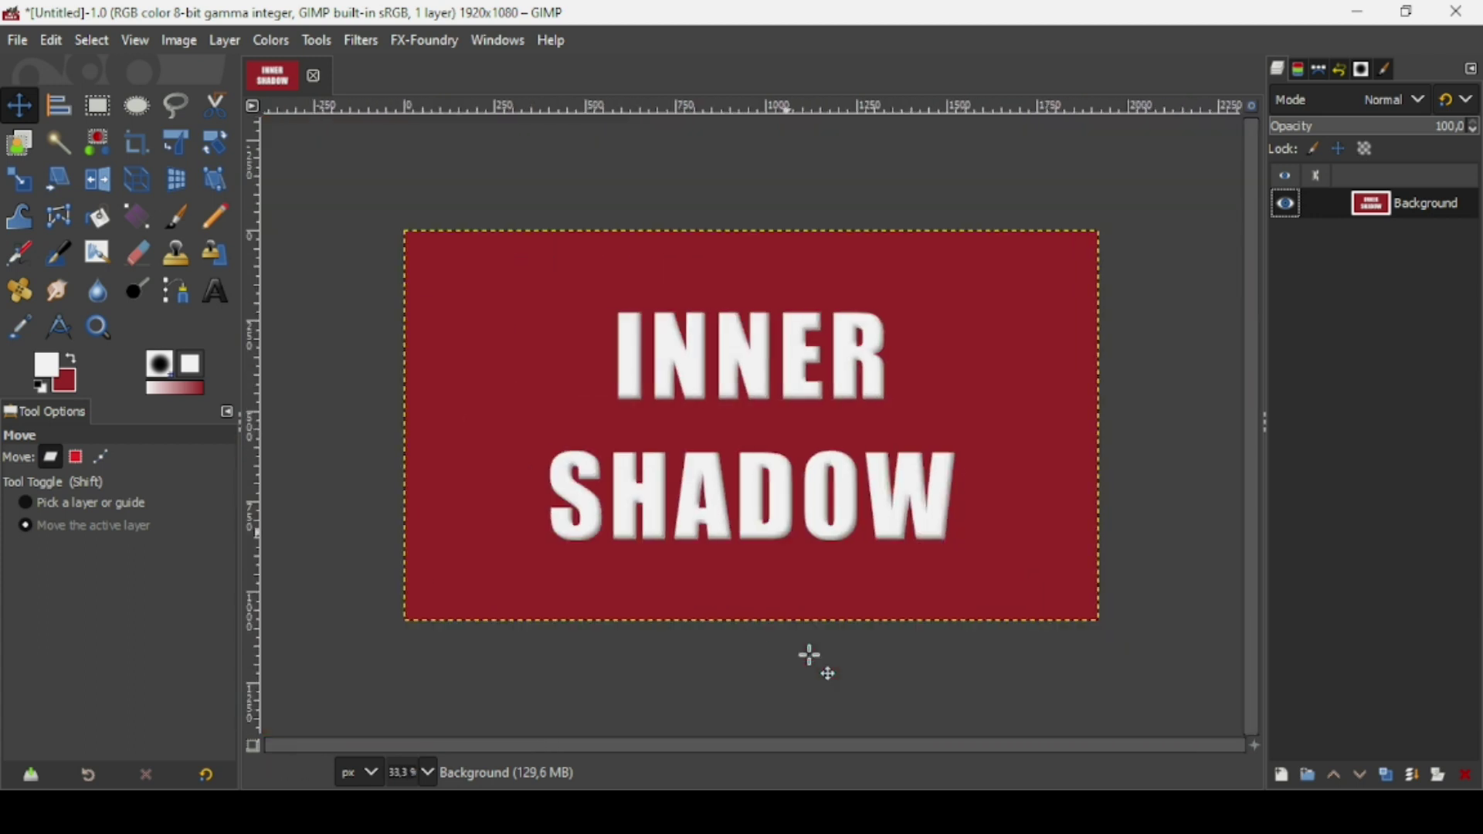